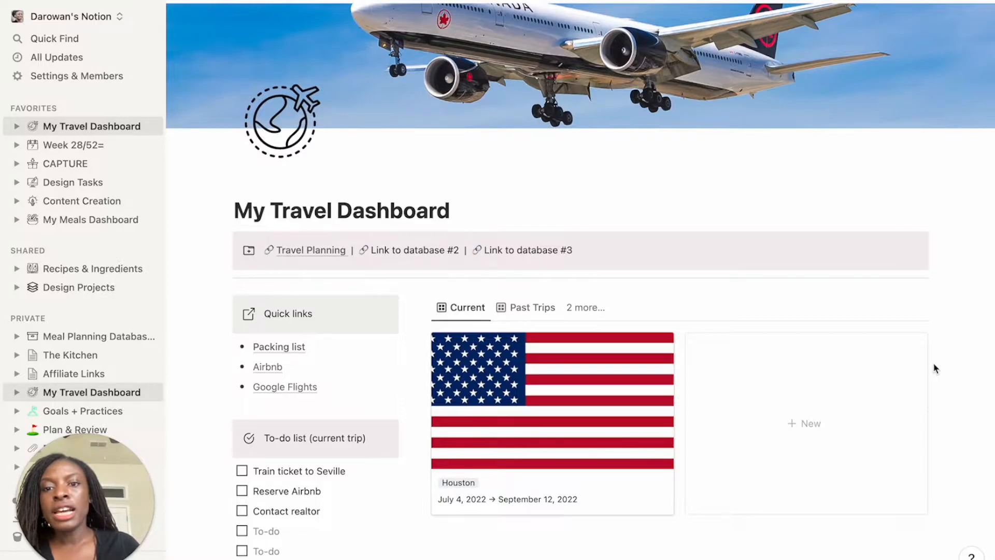
Look over the travel dashboard's quick links, current-trip to-do list, important docs and current trip.
scroll(356, 309, "down", 5)
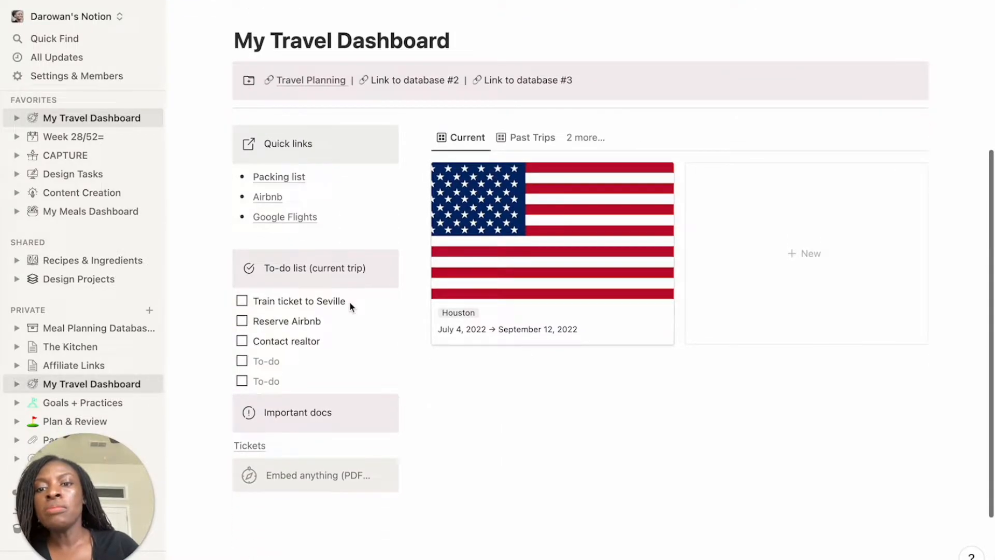
scroll(350, 307, "up", 1)
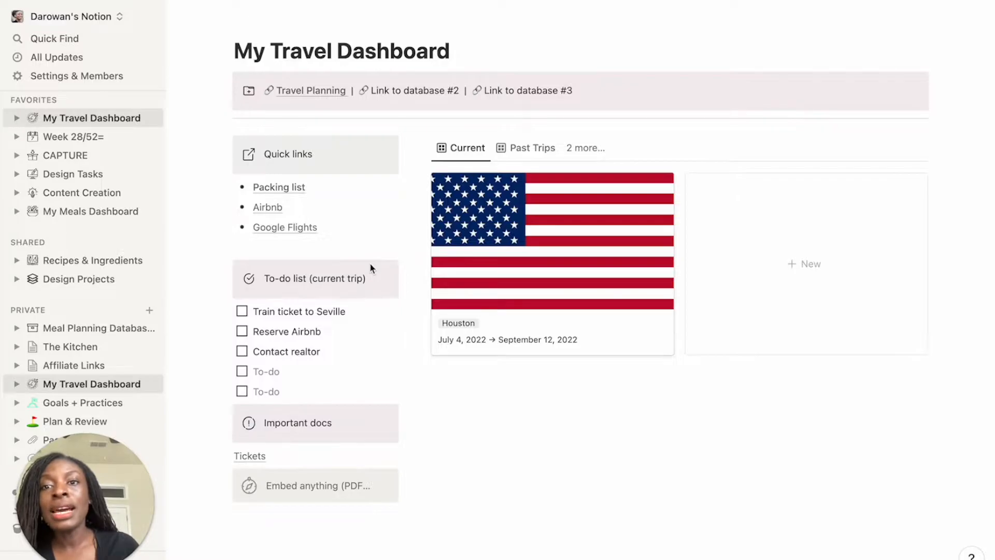
scroll(370, 268, "down", 2)
scroll(333, 284, "up", 1)
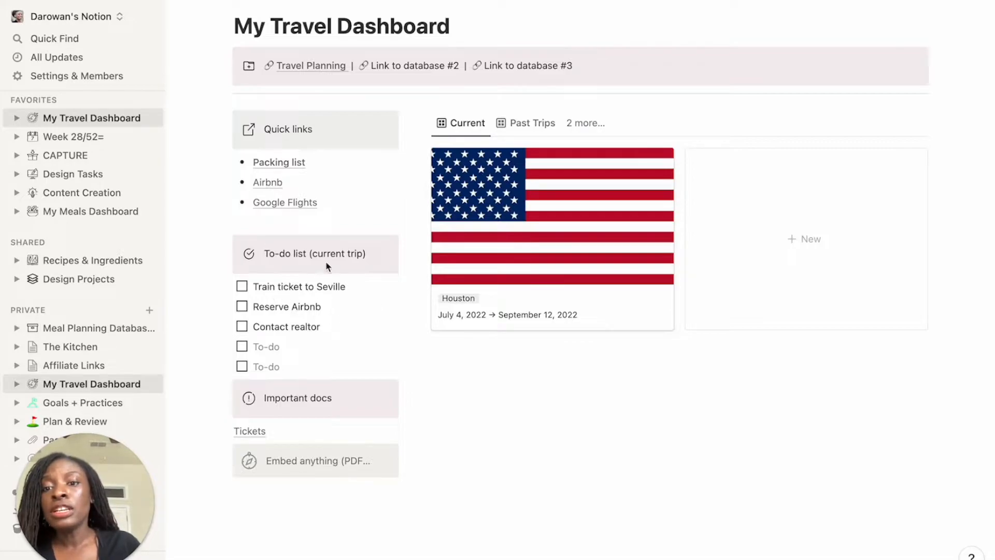
scroll(336, 322, "down", 3)
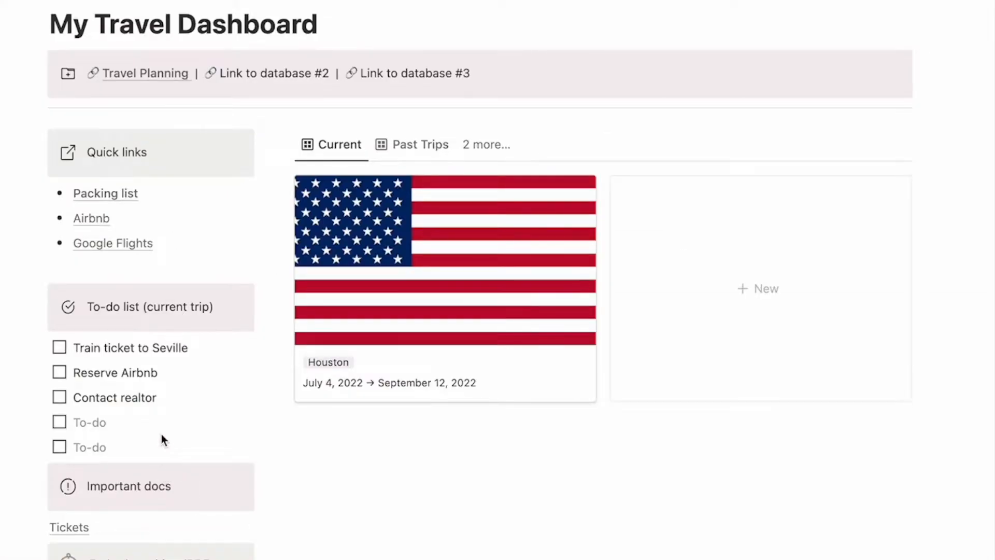
scroll(161, 434, "up", 3)
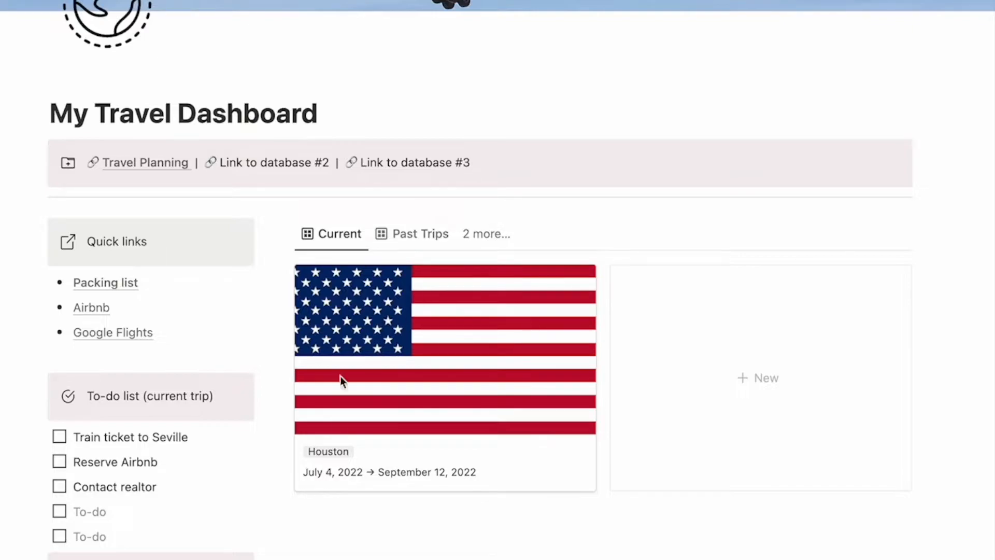
View the dashboard's trips in the Past Trips, Future Trips and All Trips views in turn.
left_click(409, 235)
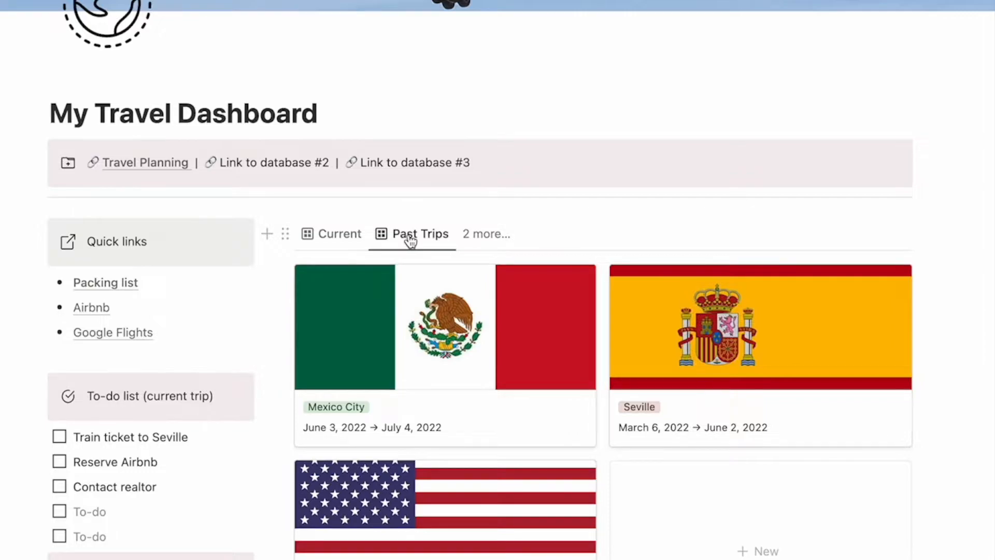
scroll(409, 238, "down", 3)
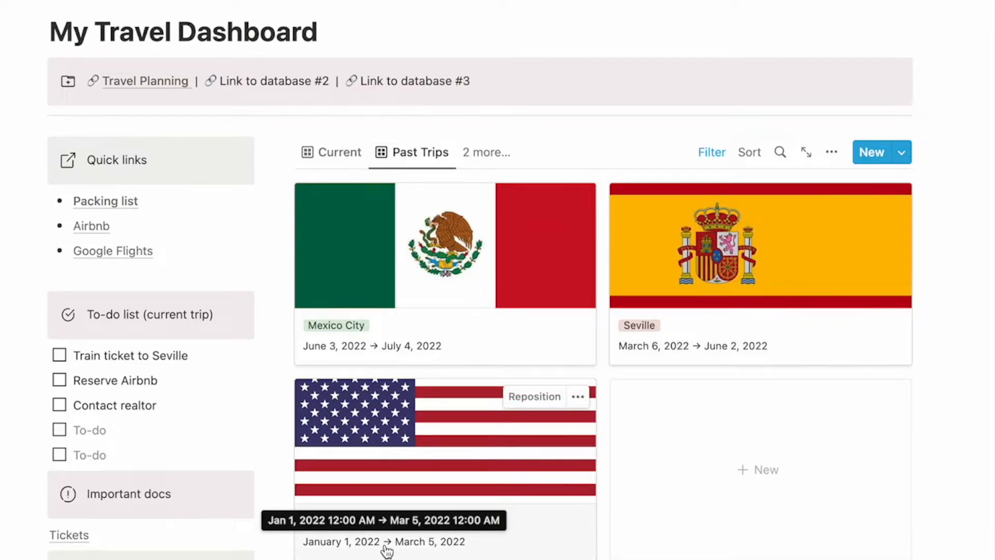
scroll(386, 551, "up", 3)
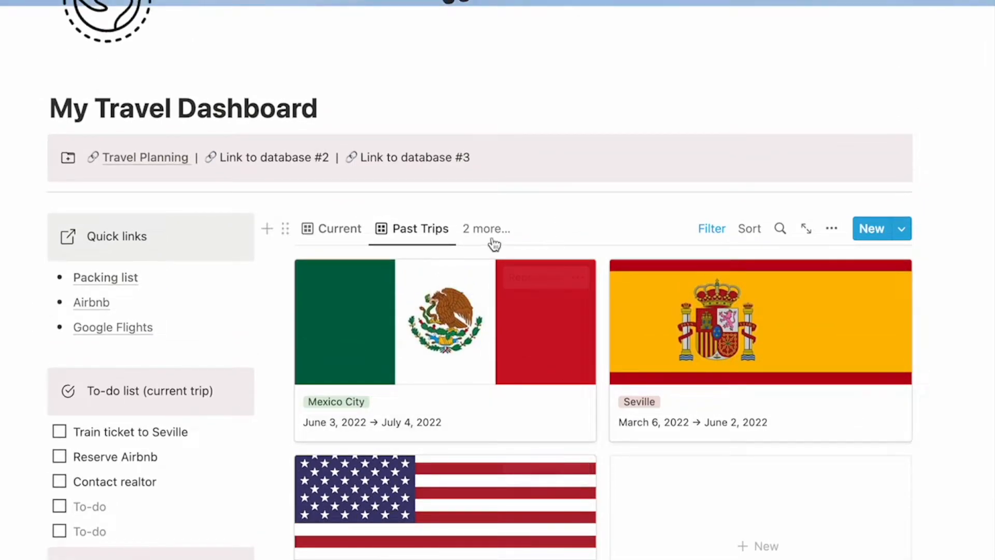
left_click(483, 232)
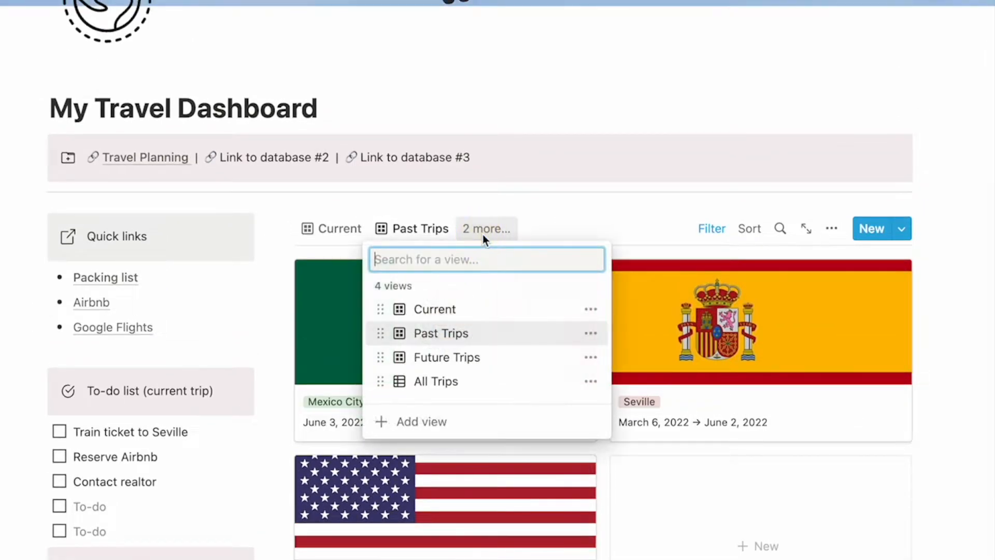
left_click(451, 357)
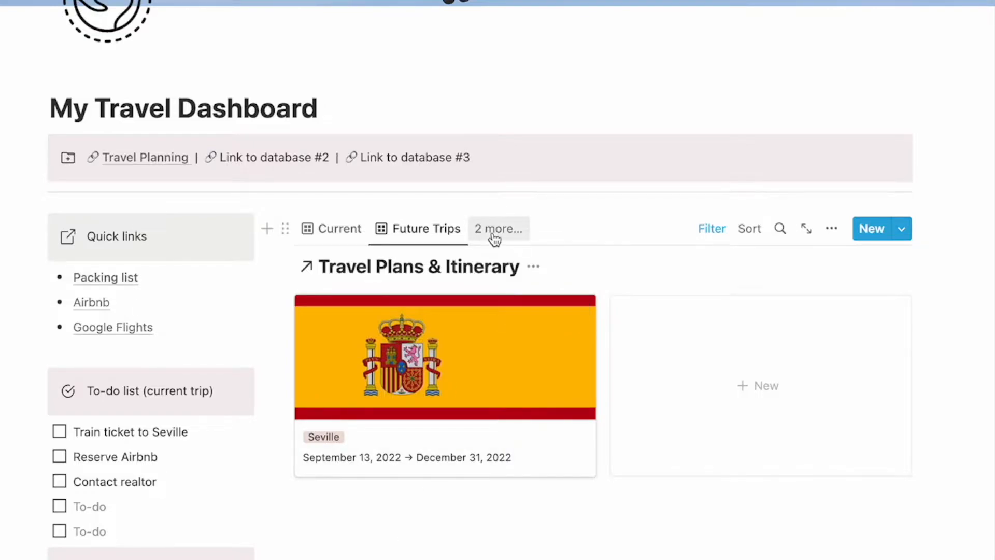
left_click(492, 236)
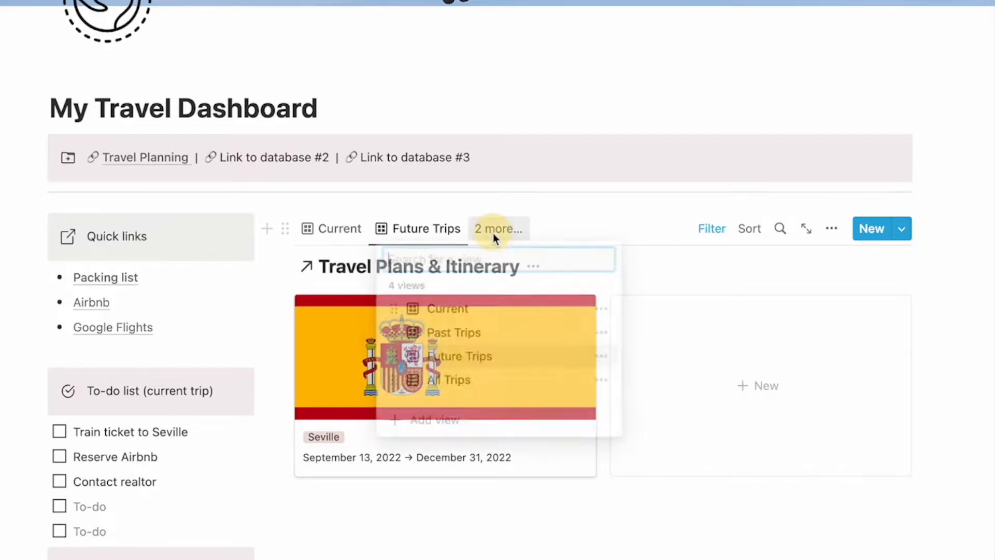
left_click(442, 383)
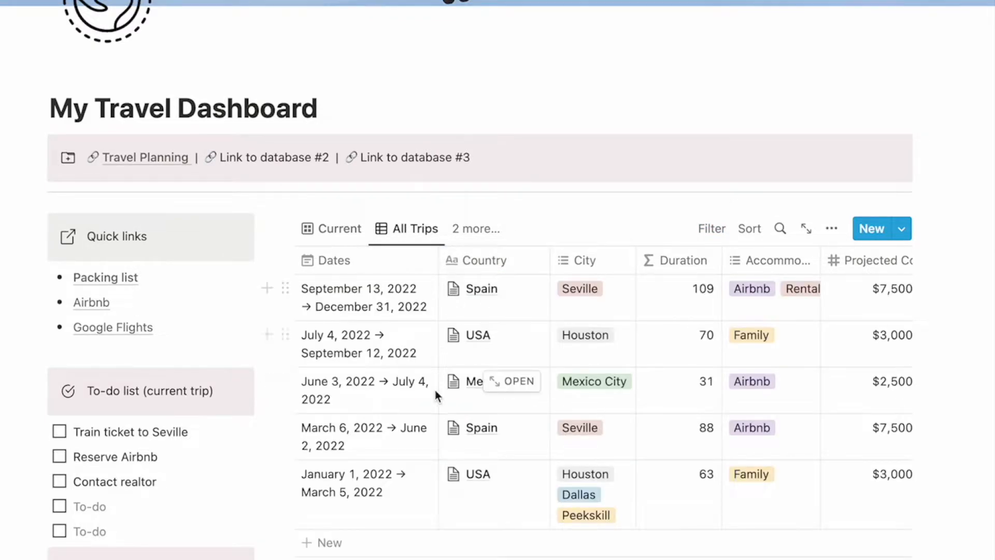
Open the Packing list page from the dashboard's quick links.
scroll(434, 389, "up", 3)
scroll(436, 396, "down", 1)
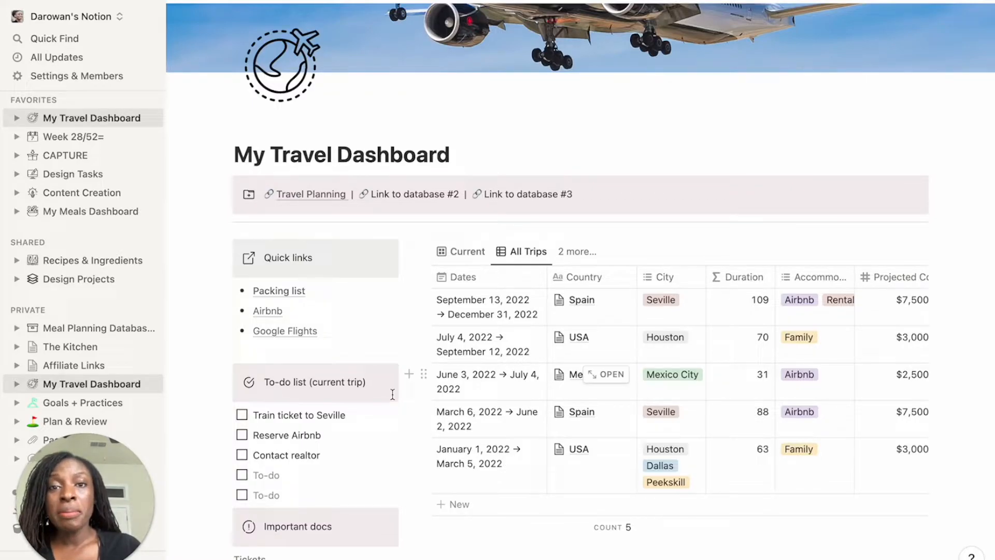
left_click(280, 292)
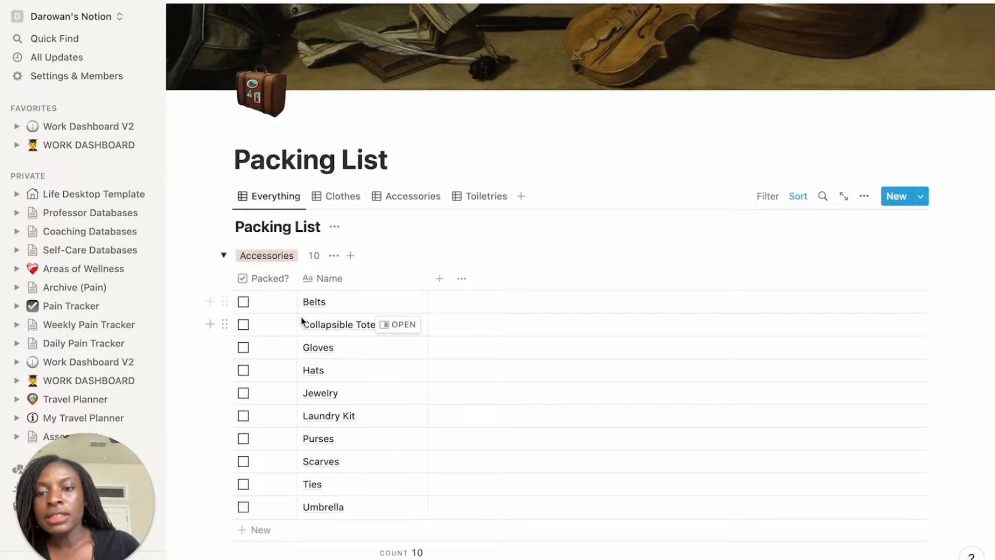
Examine the packing list's category groups in the Everything view, from Accessories and Clothes down to Toiletries.
scroll(302, 322, "down", 2)
scroll(302, 318, "down", 1)
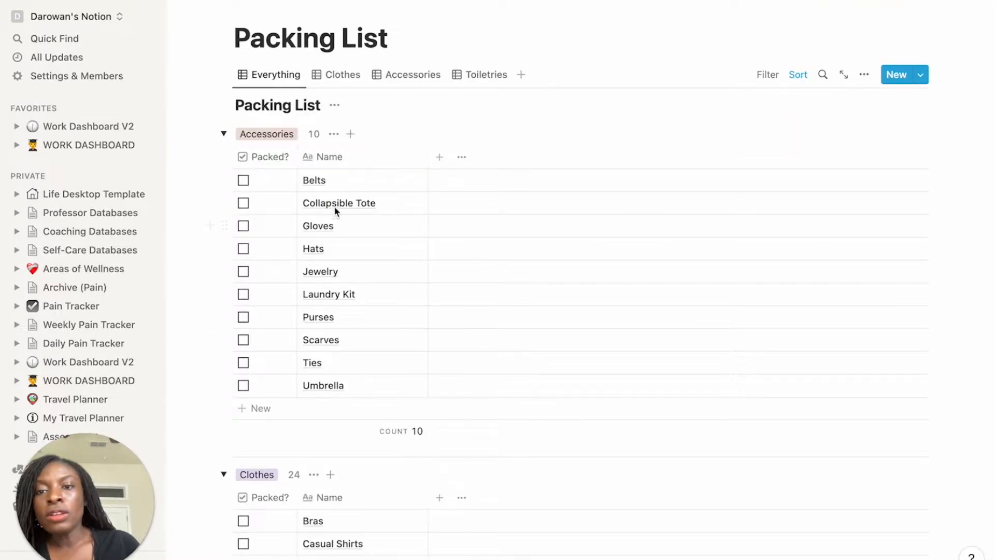
scroll(337, 202, "down", 1)
scroll(328, 210, "down", 1)
scroll(327, 209, "up", 3)
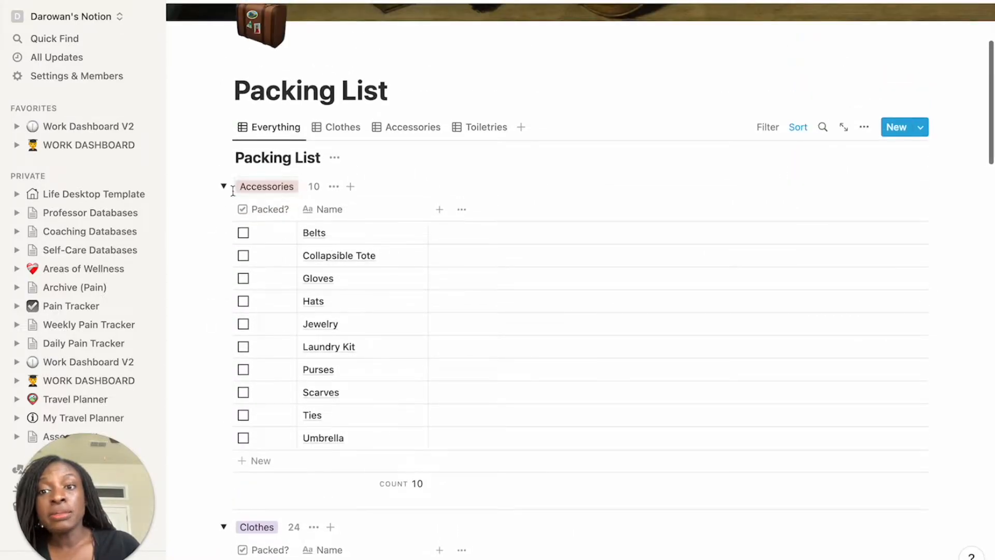
scroll(288, 214, "down", 10)
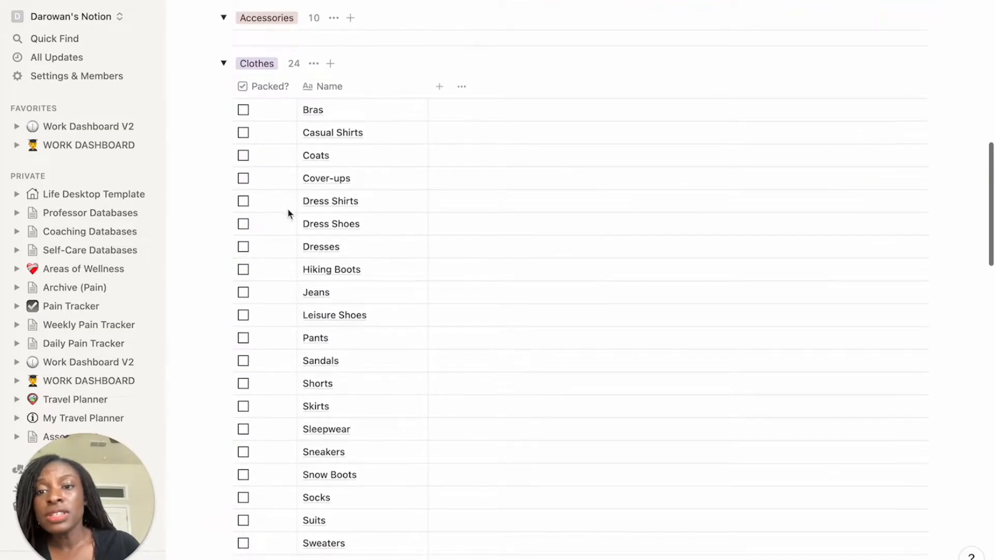
scroll(289, 213, "down", 8)
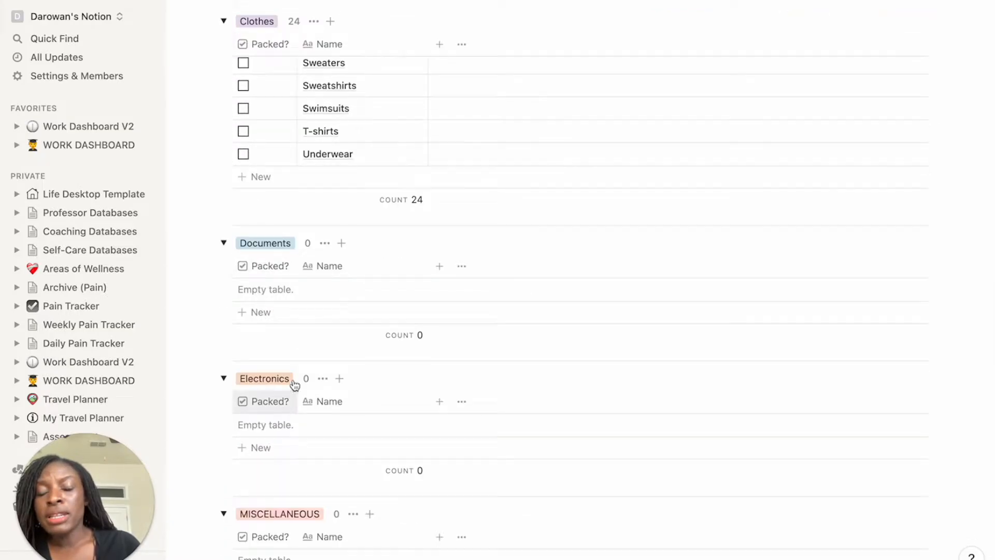
scroll(298, 376, "down", 1)
scroll(303, 369, "down", 3)
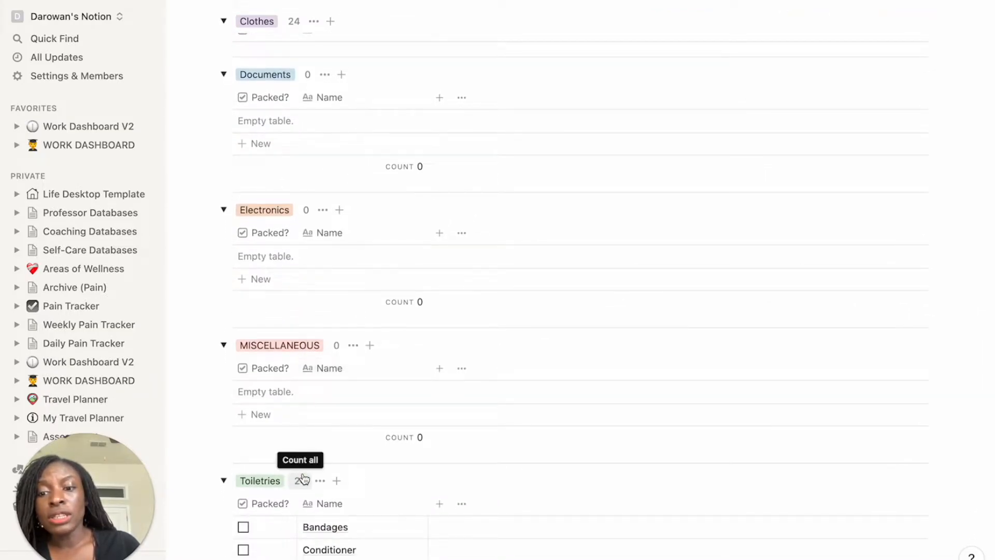
scroll(304, 477, "up", 13)
scroll(305, 477, "up", 6)
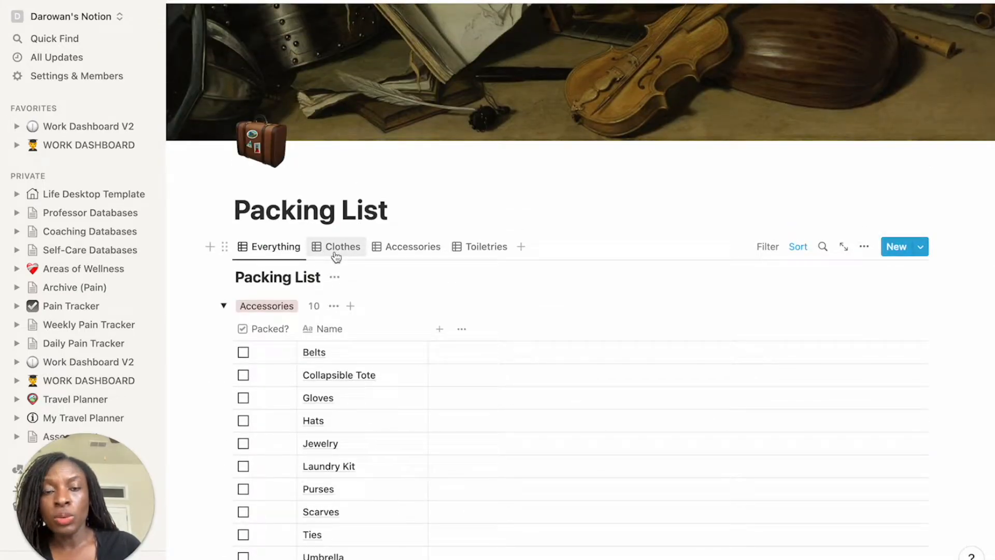
scroll(329, 337, "down", 4)
scroll(329, 339, "up", 5)
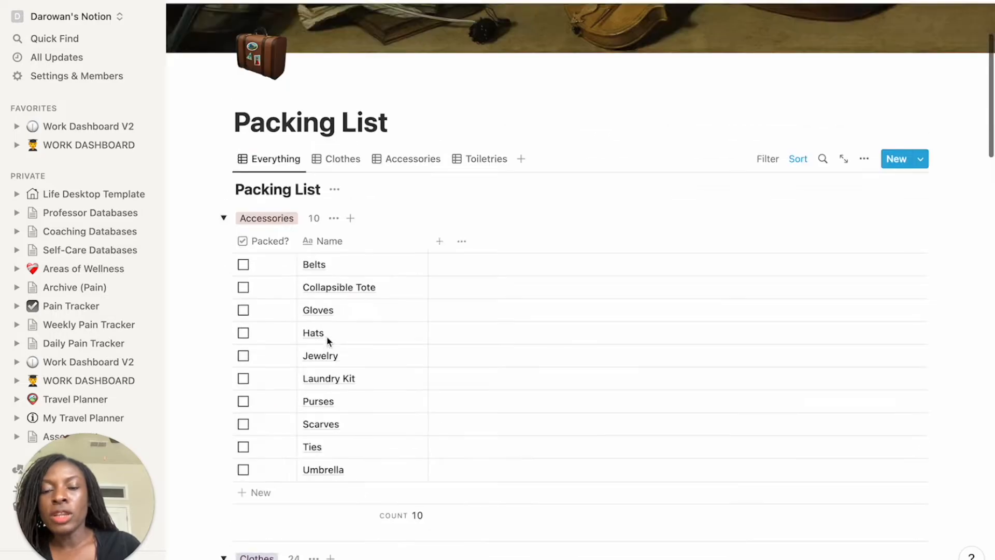
Browse the packing list's Clothes and Accessories views, and look through all the items listed under Clothes.
left_click(343, 292)
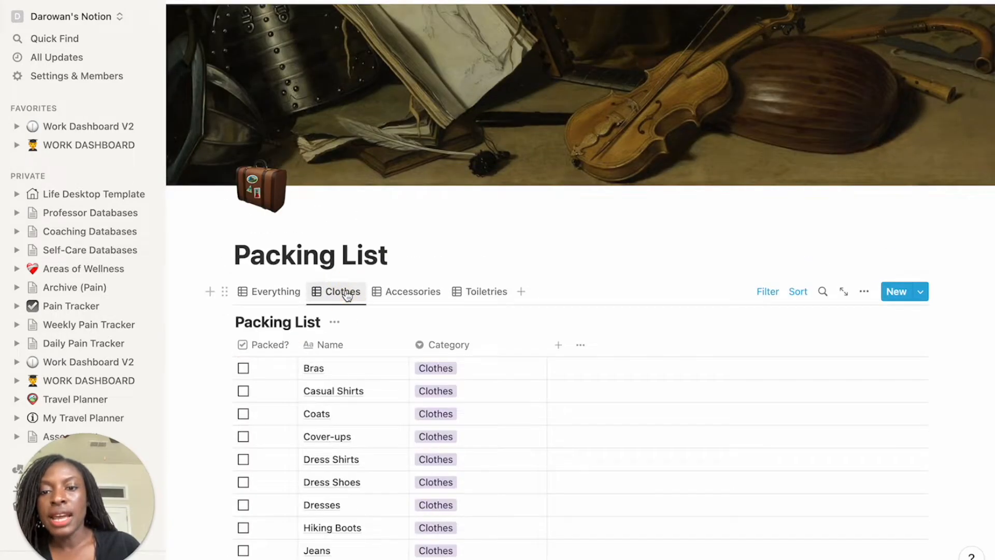
left_click(442, 301)
scroll(411, 300, "down", 3)
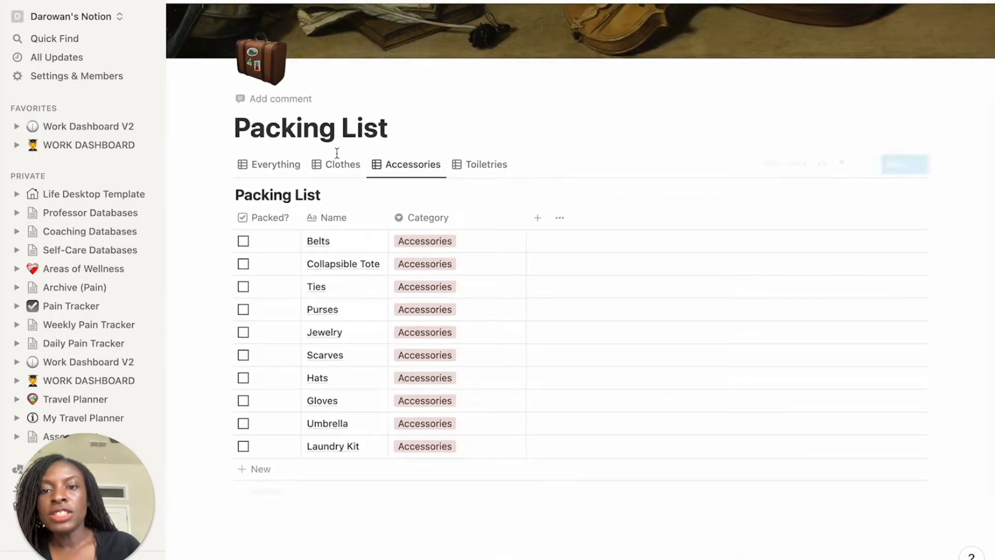
left_click(336, 163)
scroll(368, 237, "down", 4)
scroll(369, 242, "up", 2)
scroll(369, 243, "down", 3)
scroll(369, 242, "up", 3)
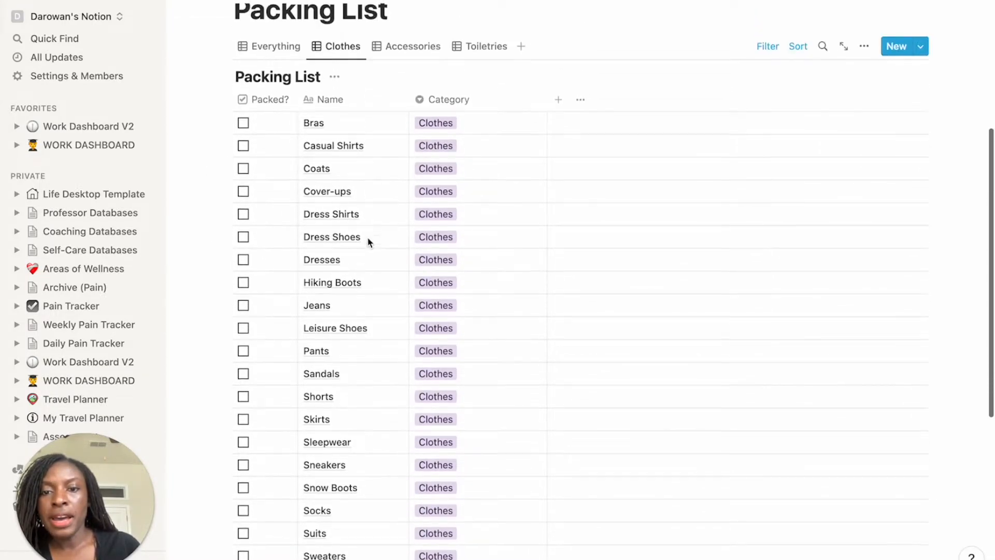
scroll(369, 242, "down", 5)
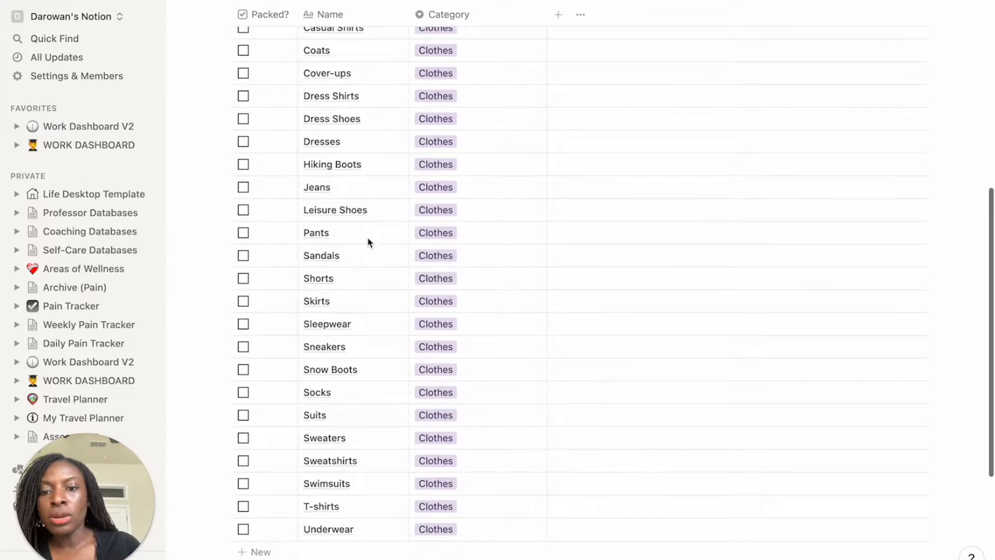
scroll(370, 242, "up", 6)
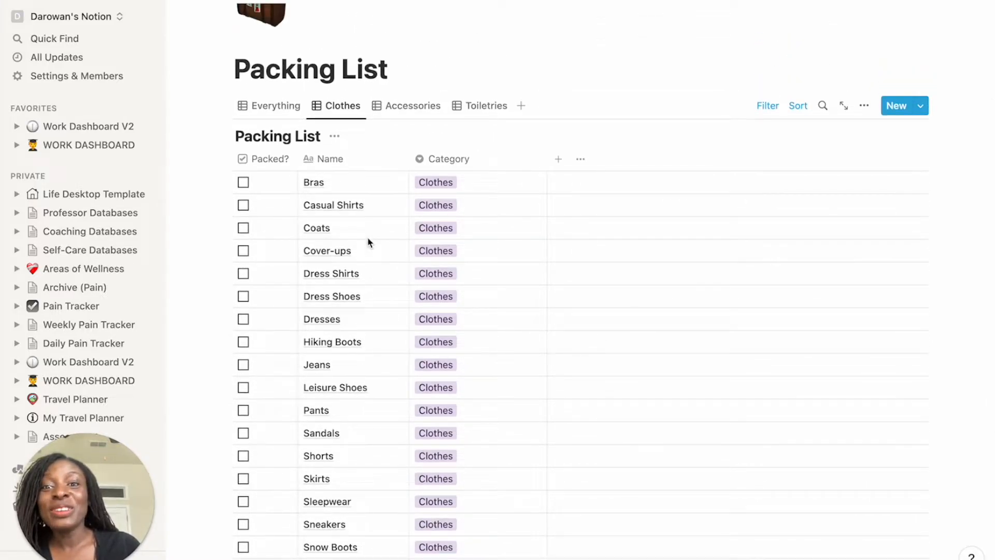
Return to the packing list's Everything view and add a new item named Scarf to the Accessories group.
left_click(277, 108)
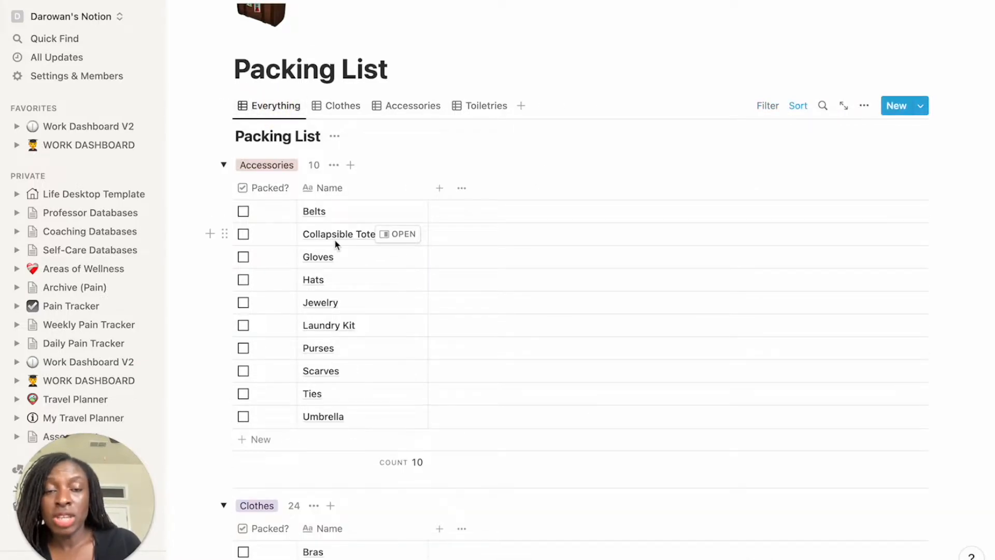
left_click(338, 107)
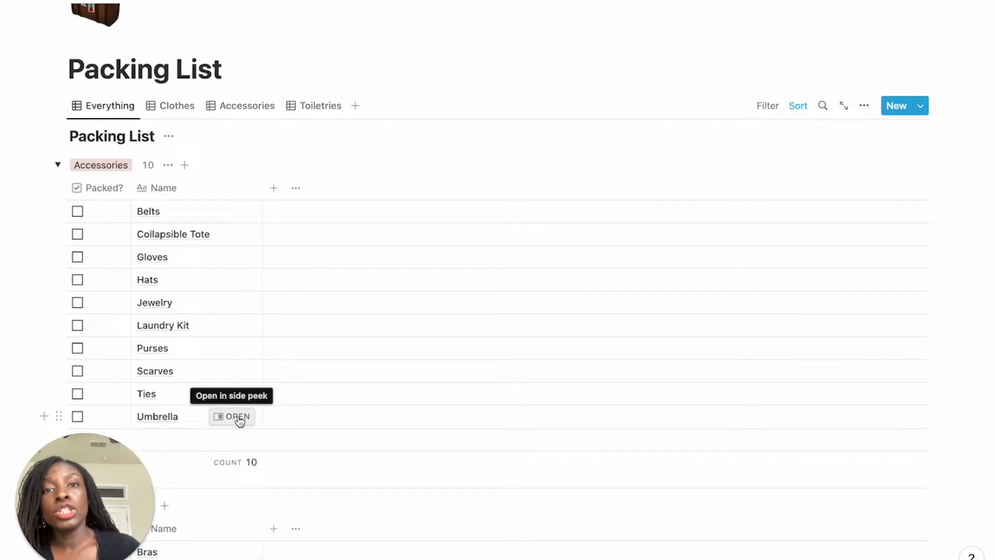
scroll(169, 348, "down", 3)
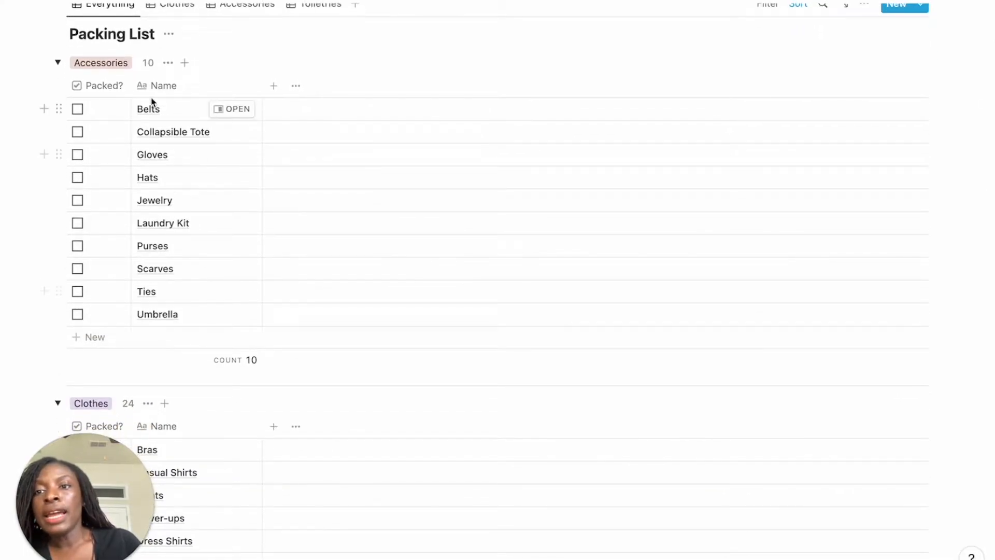
left_click(93, 344)
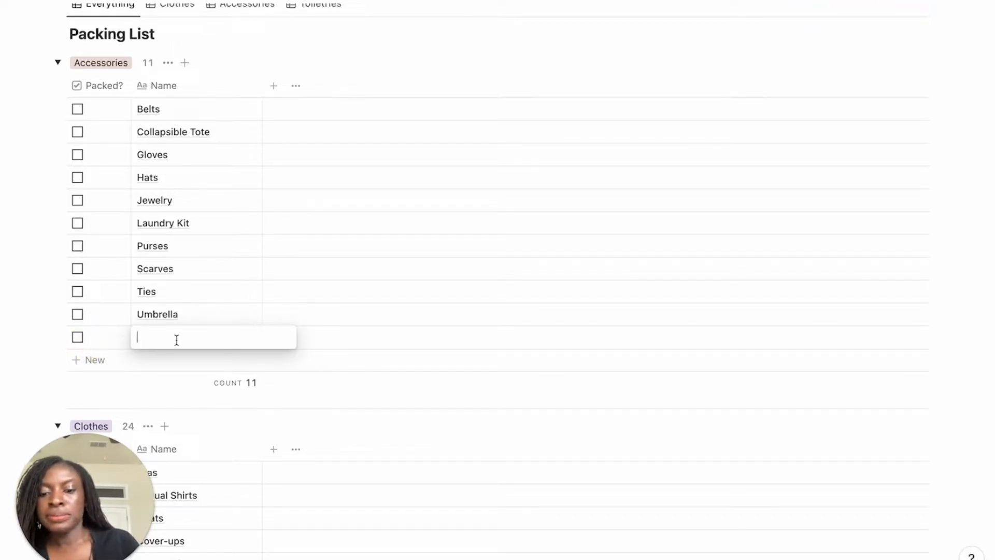
type("Scarf")
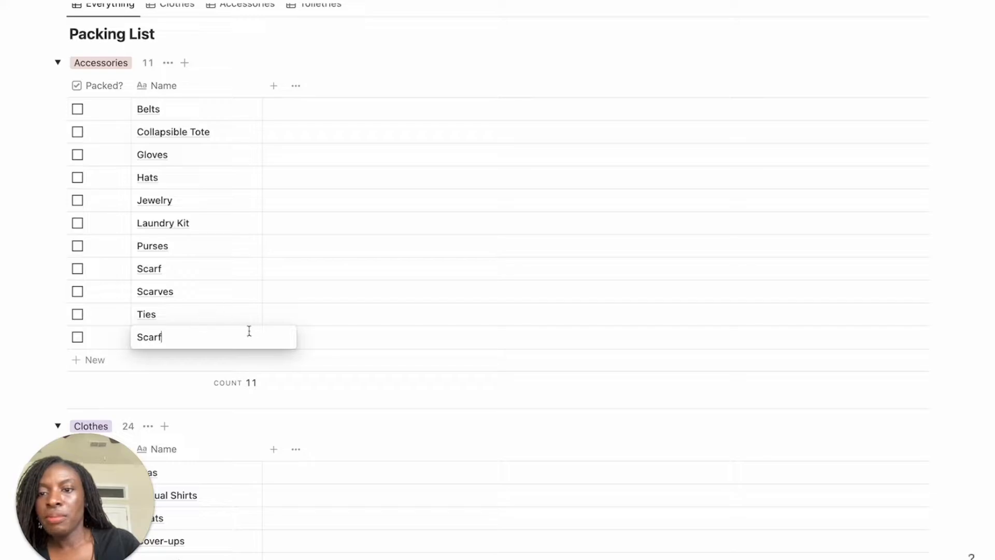
left_click(338, 346)
Open the new Scarf item in the Accessories group and change its category to Clothes.
left_click(231, 274)
left_click(198, 306)
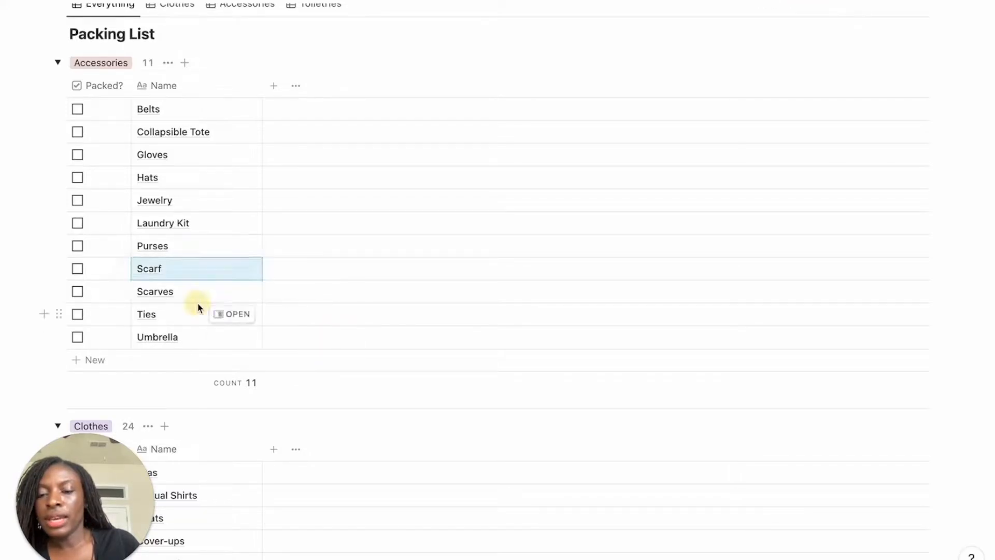
left_click(228, 274)
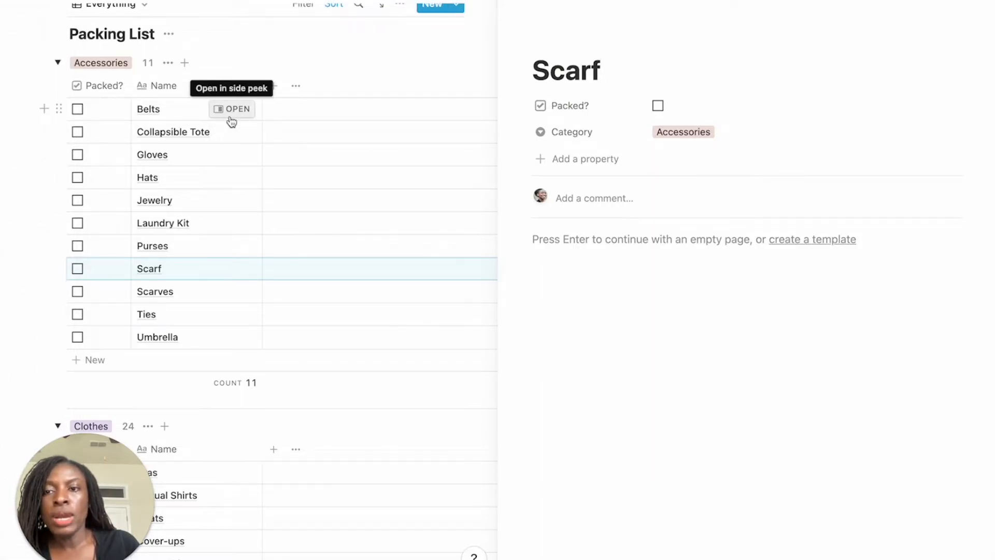
scroll(229, 115, "up", 2)
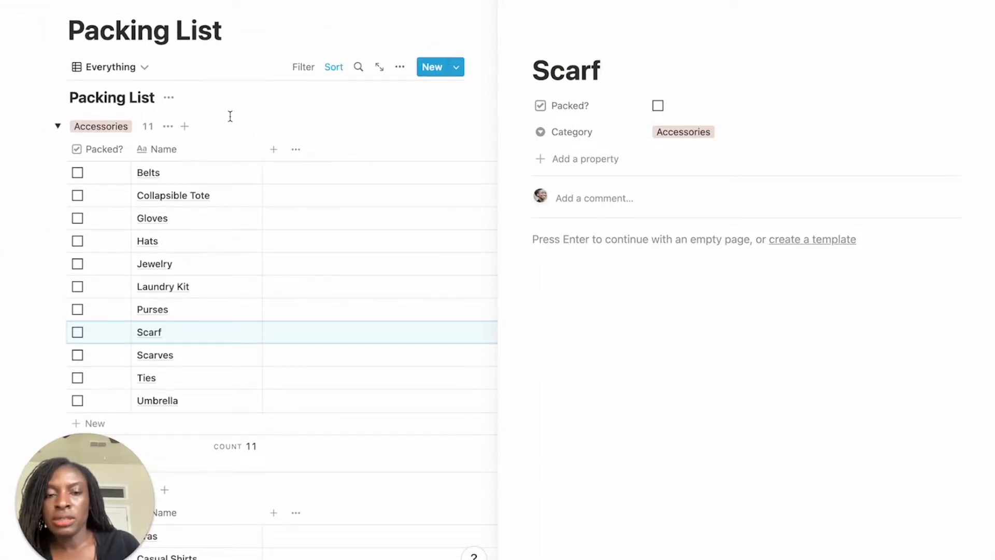
left_click(695, 133)
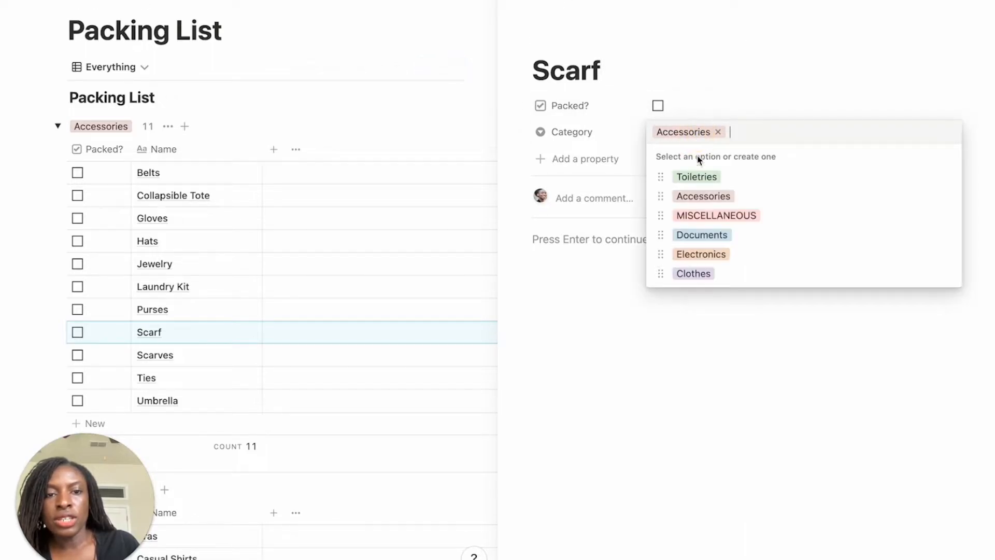
left_click(706, 278)
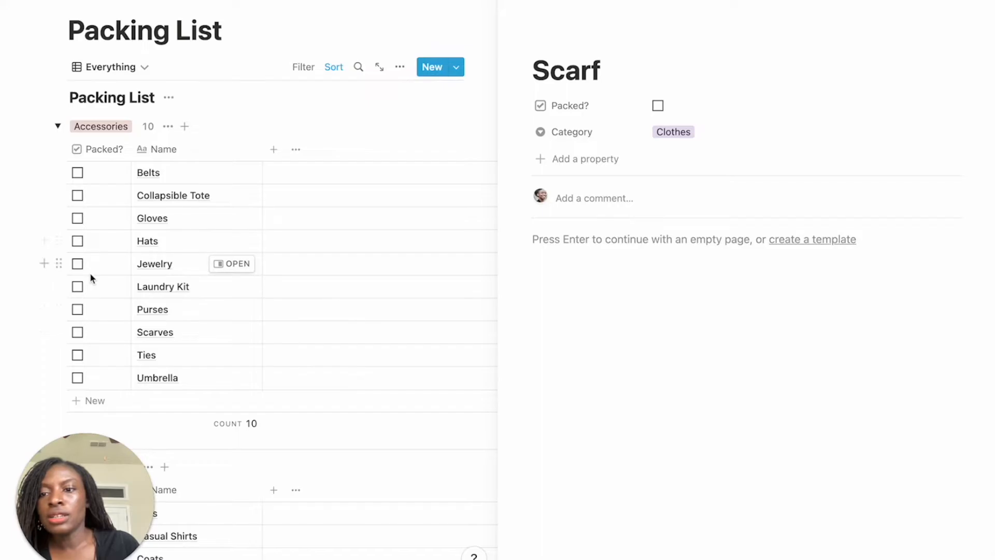
Find the Scarf item in the Clothes group and delete it from the packing list.
scroll(256, 174, "down", 10)
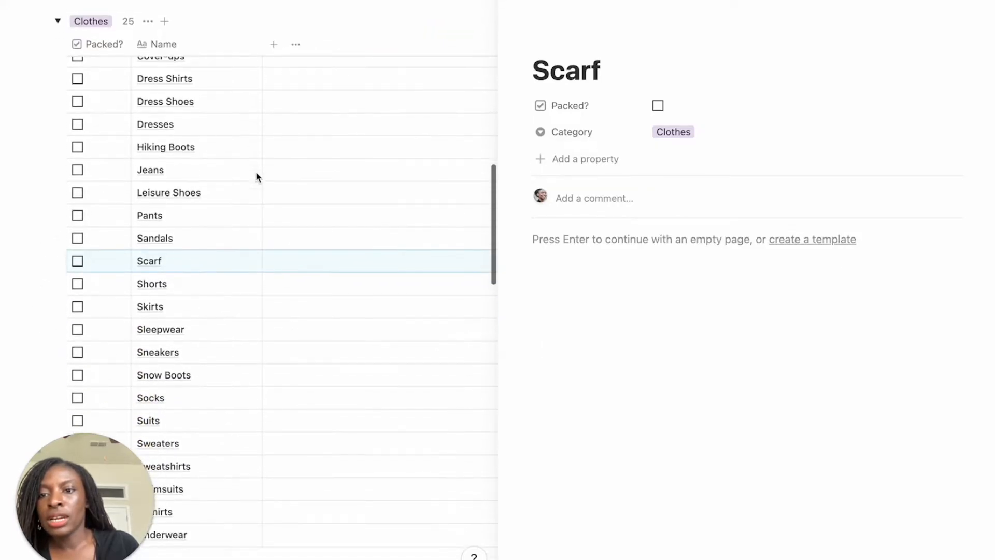
scroll(181, 255, "up", 7)
scroll(173, 267, "down", 6)
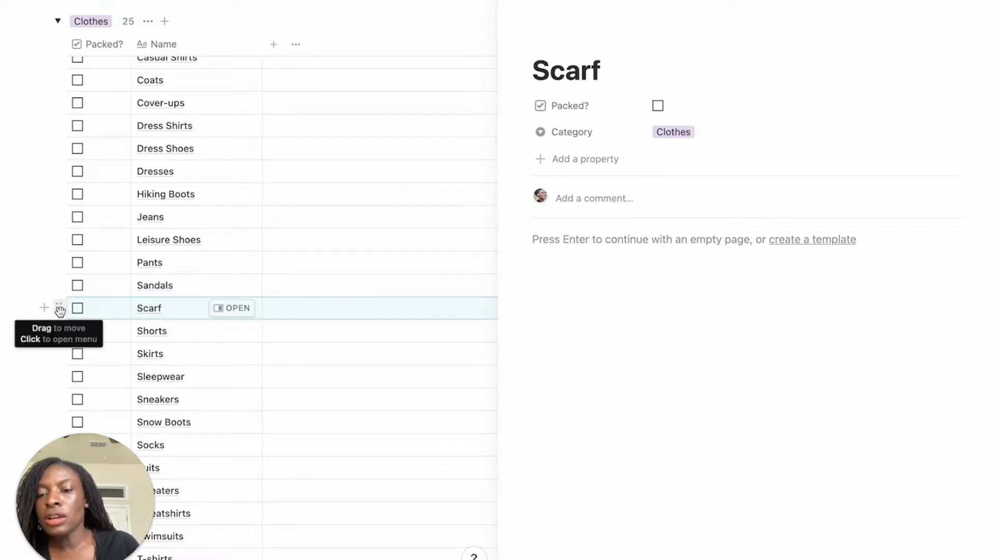
left_click(60, 310)
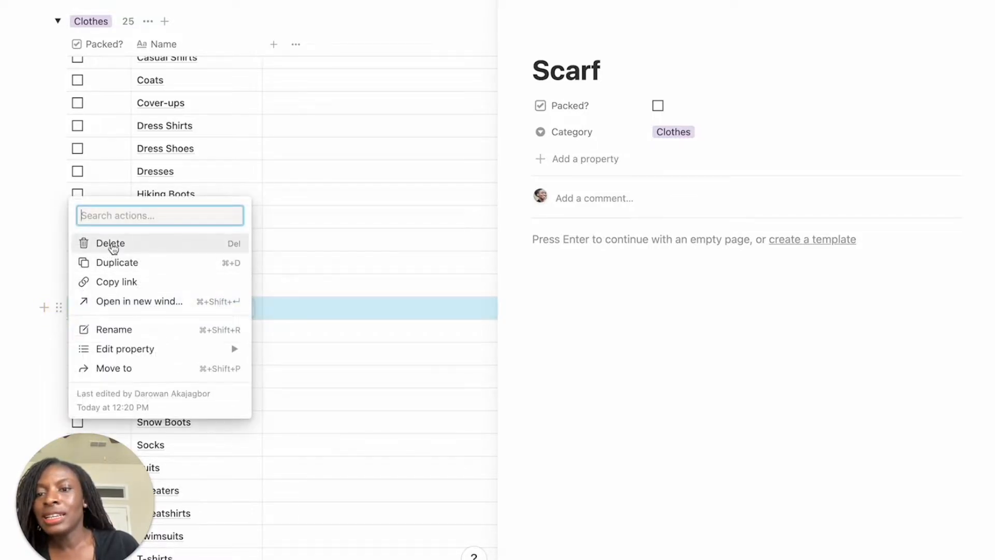
left_click(113, 245)
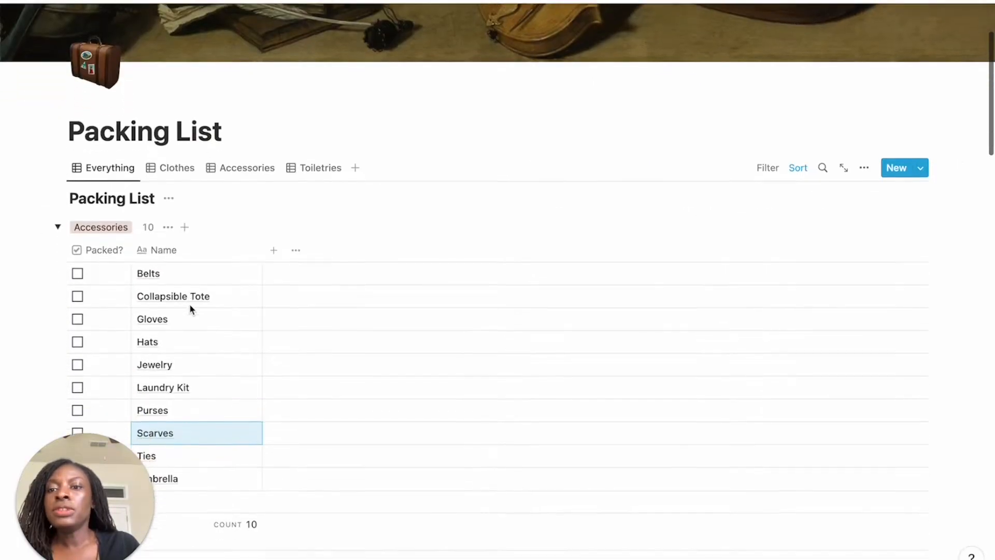
Open the Belts item and assign it a newly created category option named Camera gear.
scroll(190, 307, "down", 3)
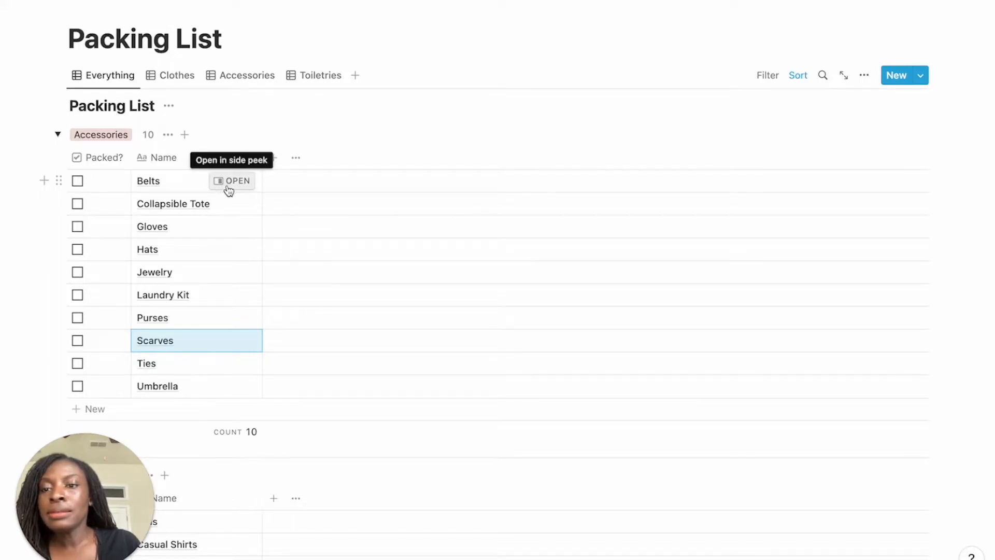
left_click(231, 181)
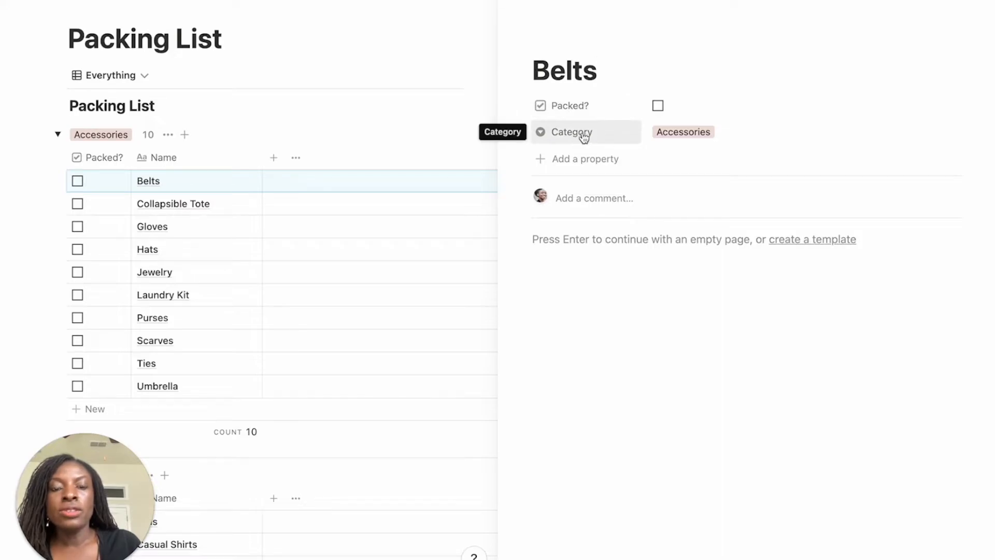
left_click(684, 132)
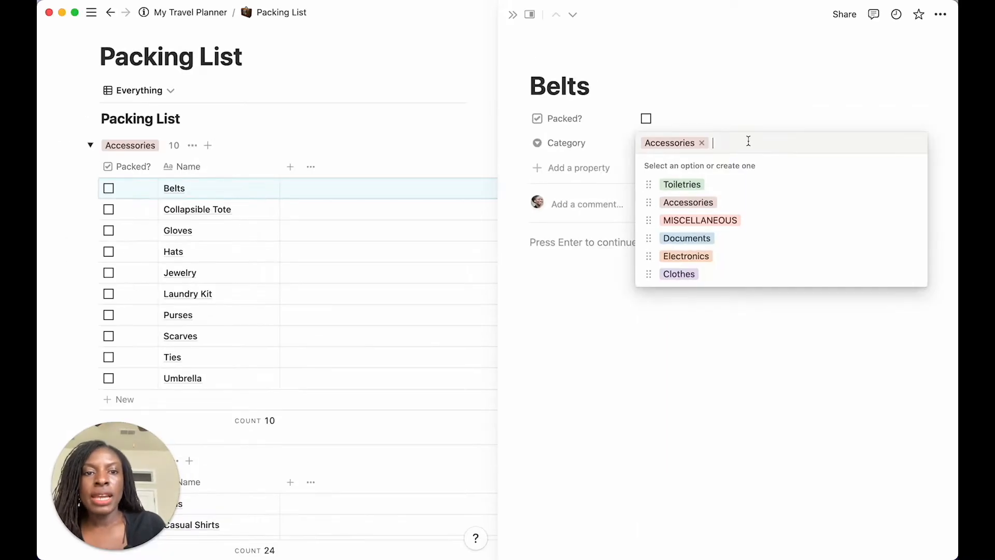
type("Came")
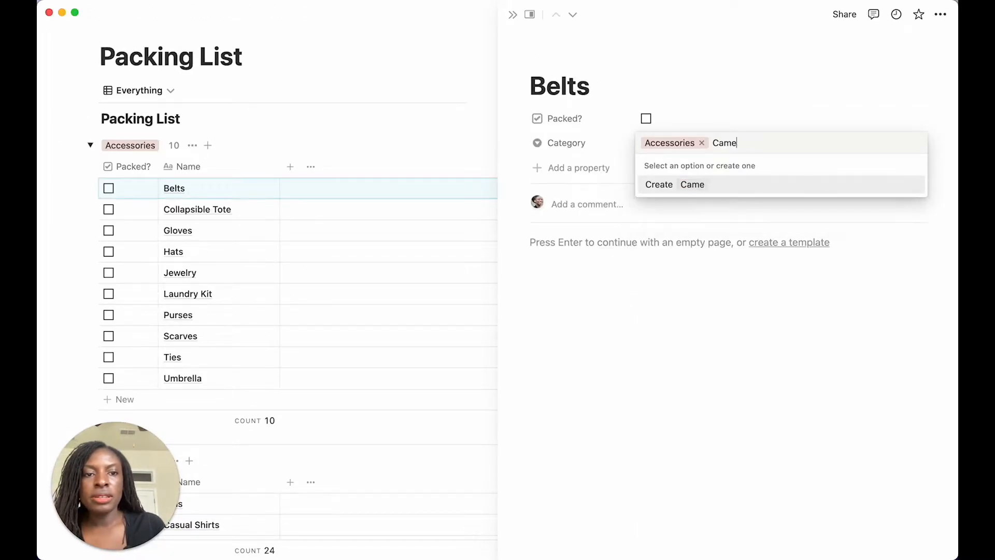
type("ra gea")
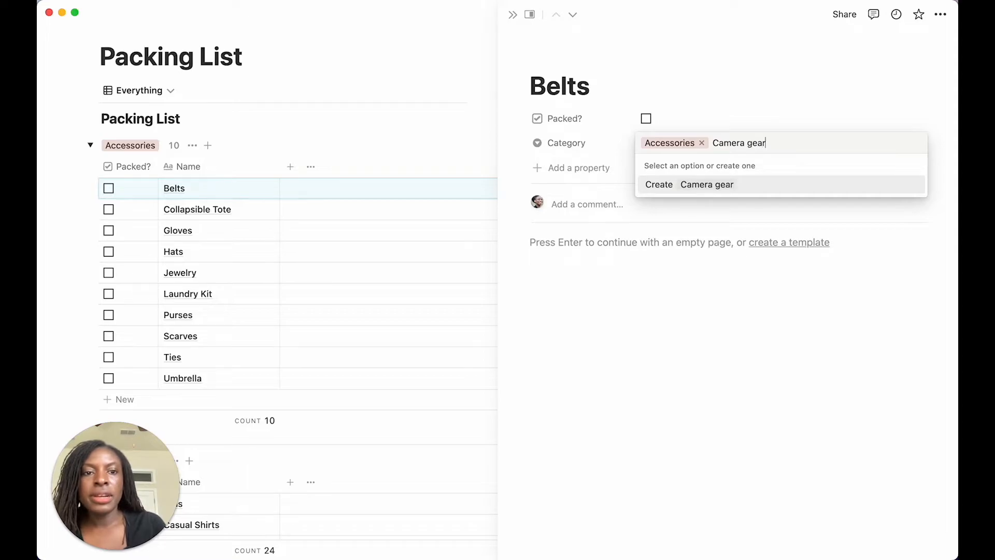
type("r")
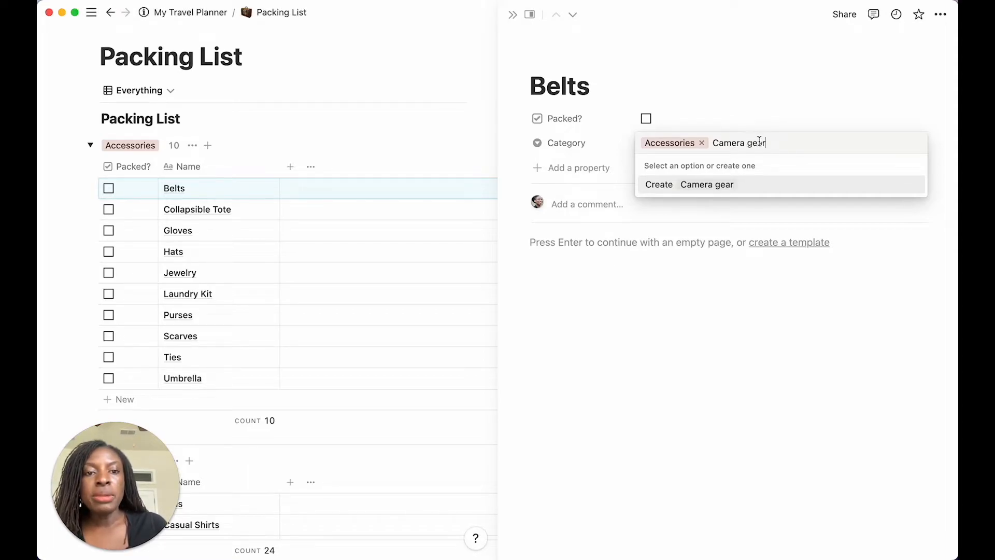
left_click(661, 184)
Rename the Documents category option to Paperwork and check its delete and colour settings.
left_click(677, 142)
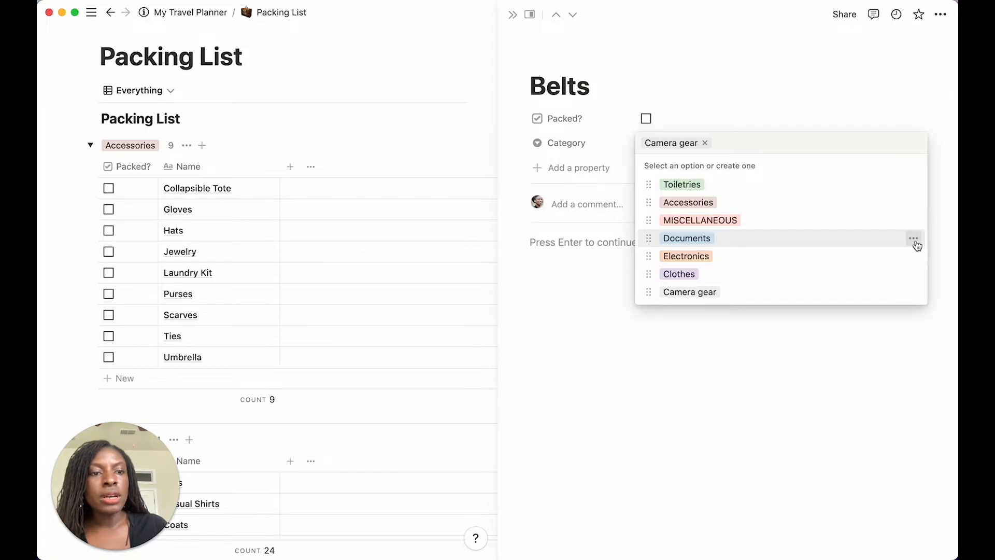
left_click(914, 239)
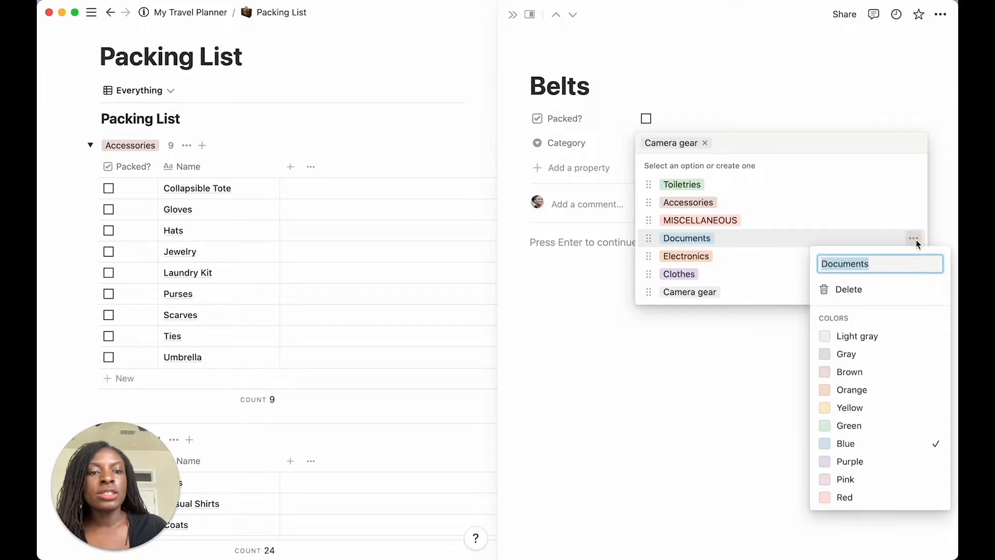
left_click(877, 261)
key("BackSpace")
key("BackSpace")
key("BackSpace")
key("BackSpace")
key("BackSpace")
key("BackSpace")
key("BackSpace")
key("BackSpace")
key("BackSpace")
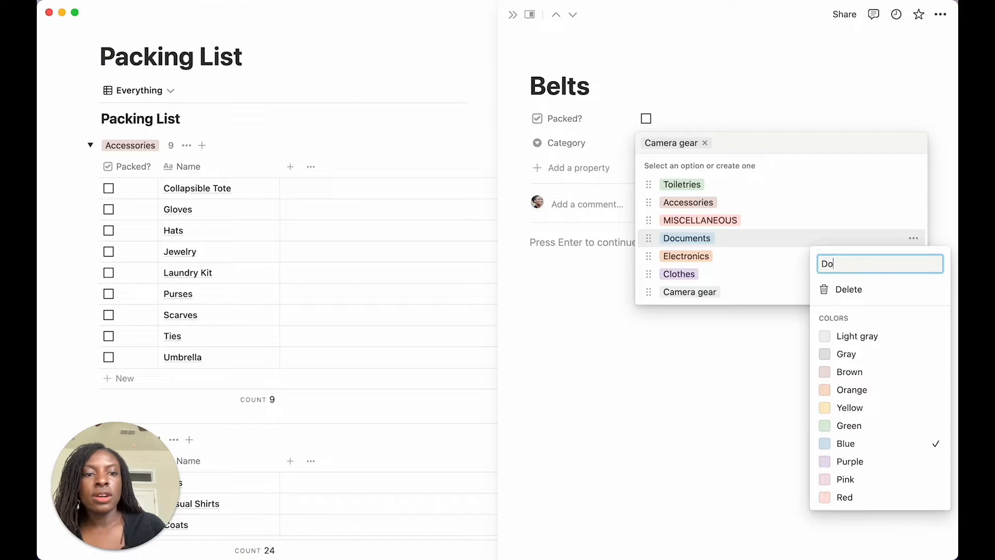
type("Paperwork")
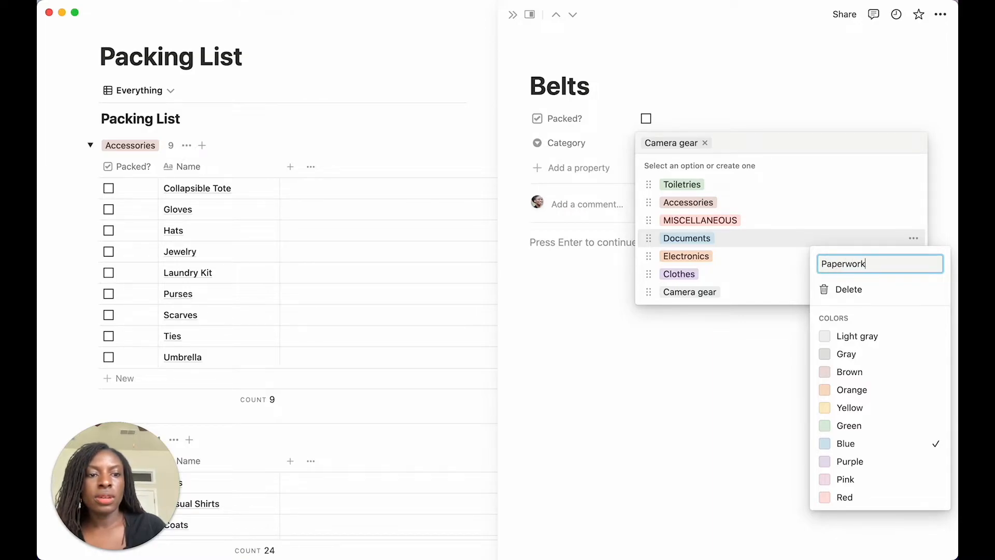
key("Return")
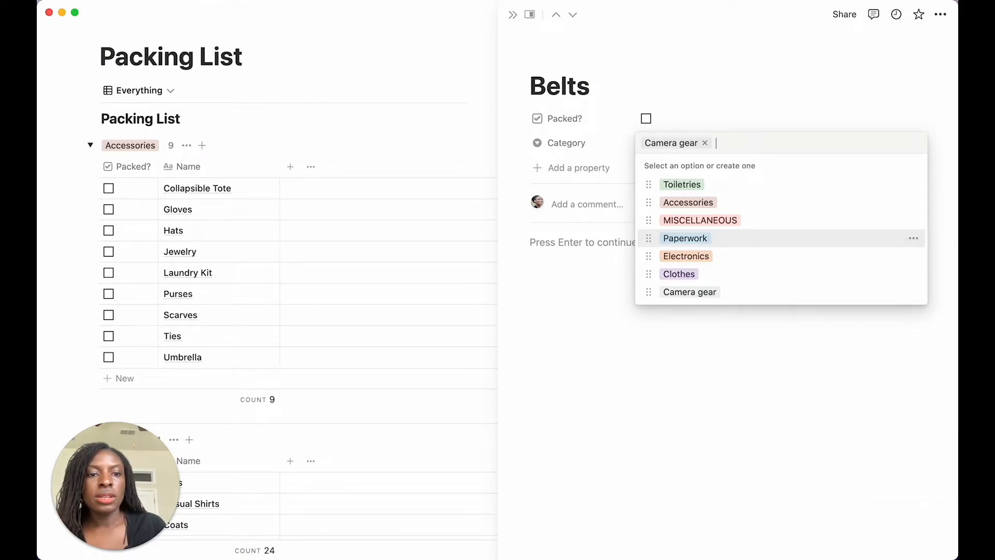
left_click(914, 239)
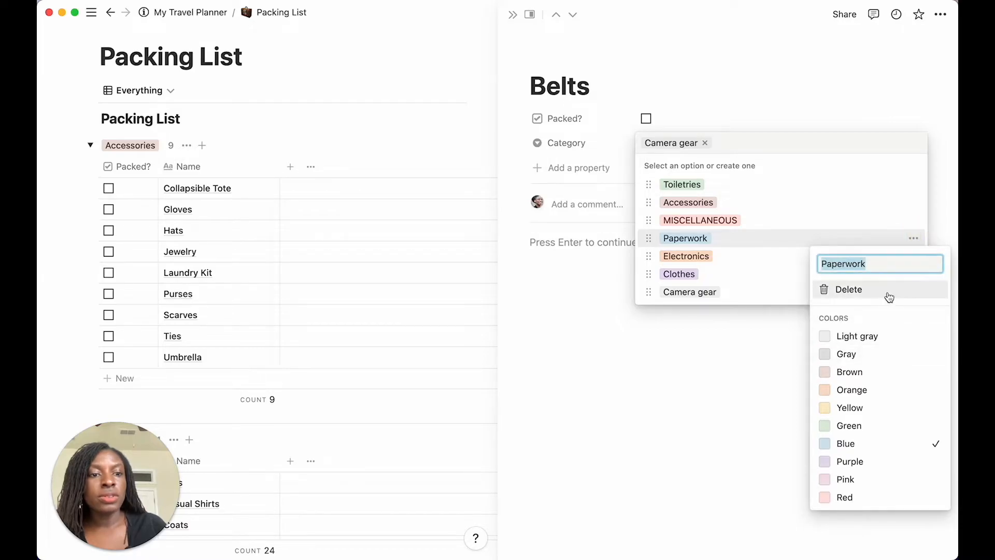
left_click(561, 382)
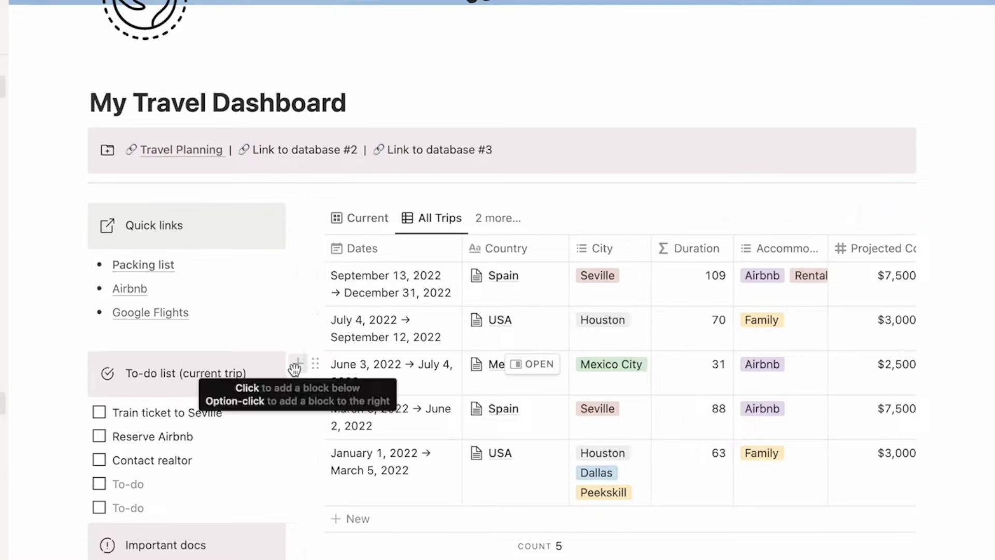
View the travel dashboard's Current and Past Trips galleries, and open the linked Travel Planning database.
left_click(363, 220)
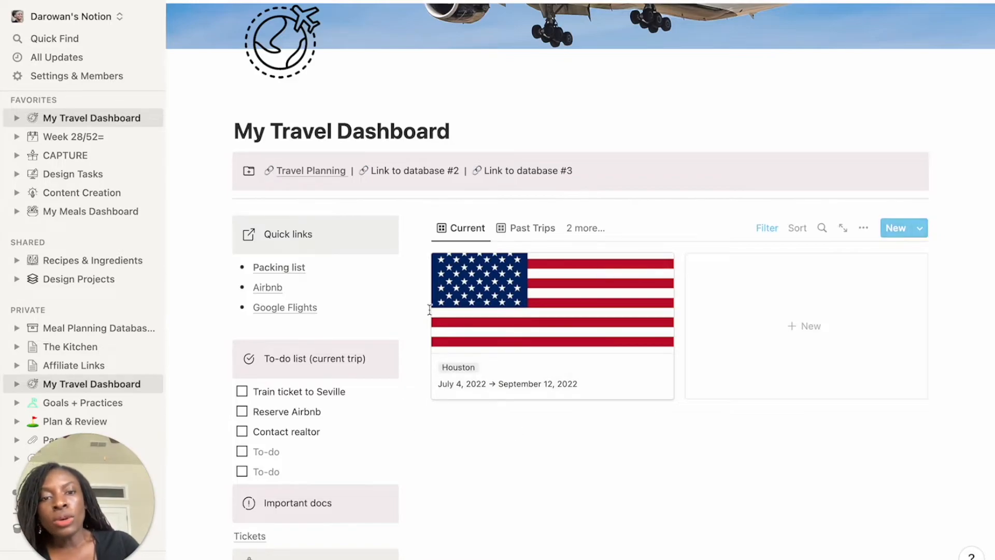
left_click(537, 233)
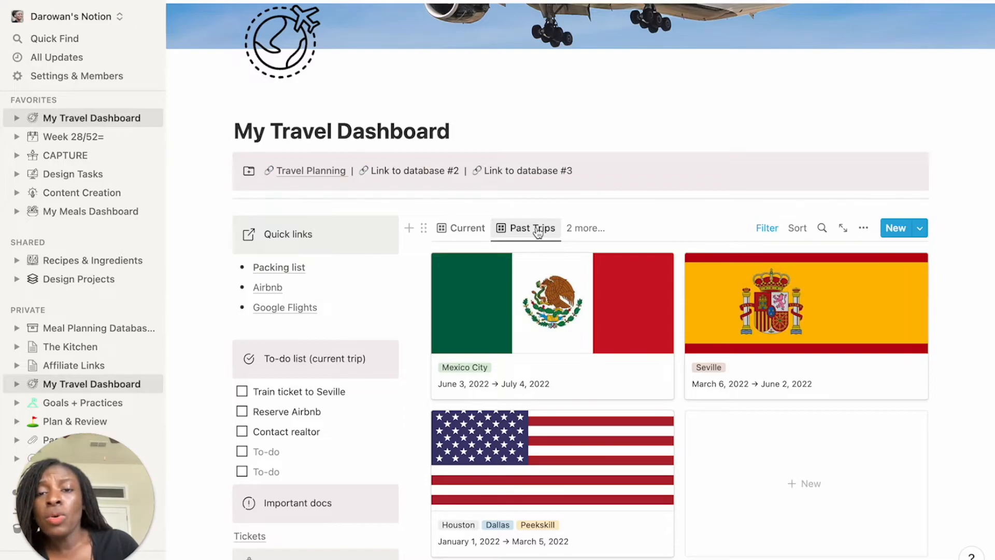
left_click(293, 175)
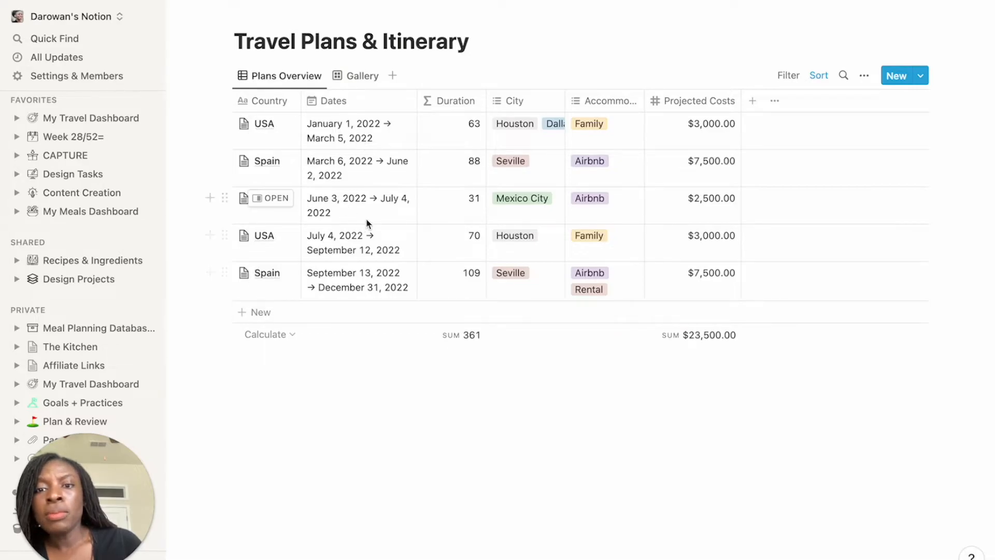
Set the end date of the Mexico trip to July 30, 2022.
left_click(380, 216)
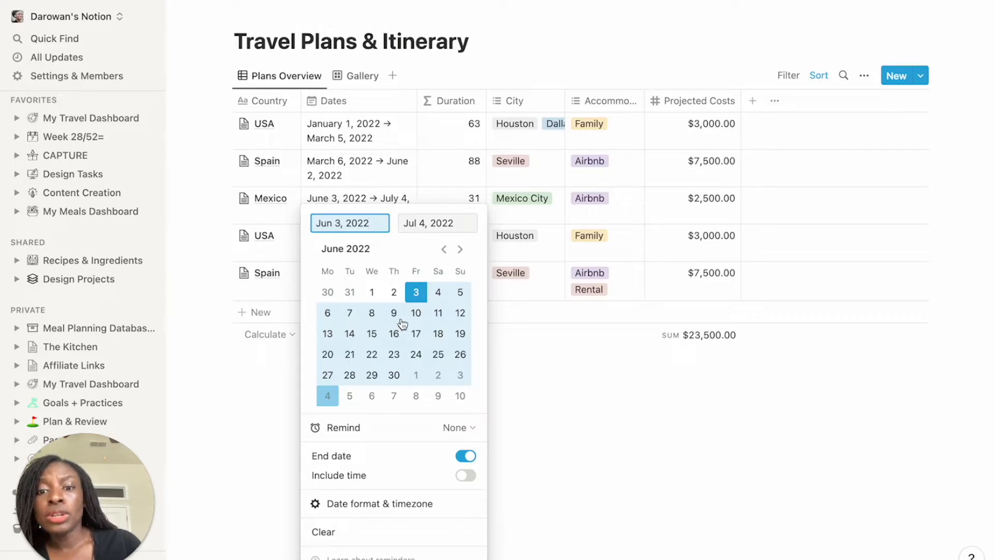
left_click(426, 223)
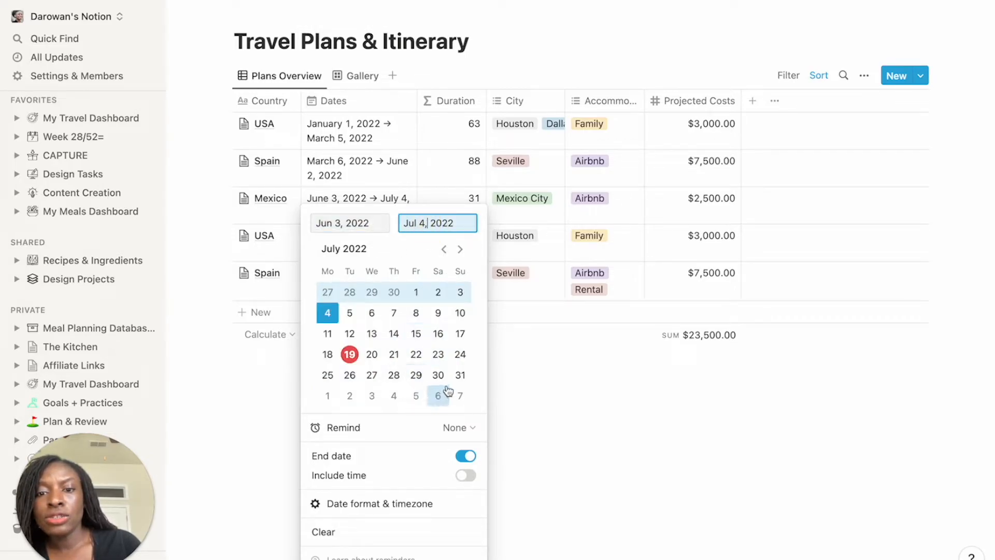
left_click(438, 374)
left_click(542, 378)
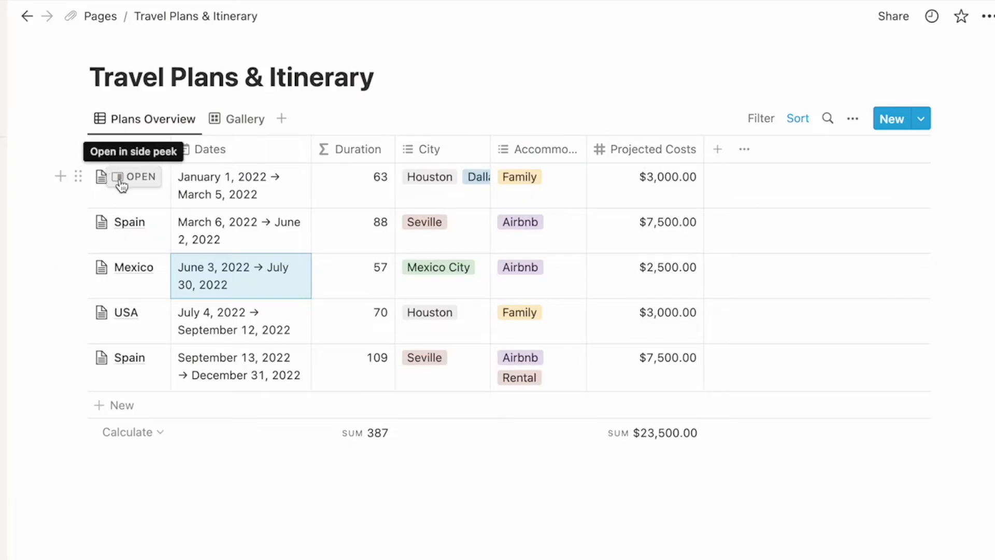
Open the Spain trip that starts March 6, 2022 and add Madrid as a new option in its City property.
left_click(142, 223)
scroll(611, 340, "up", 2)
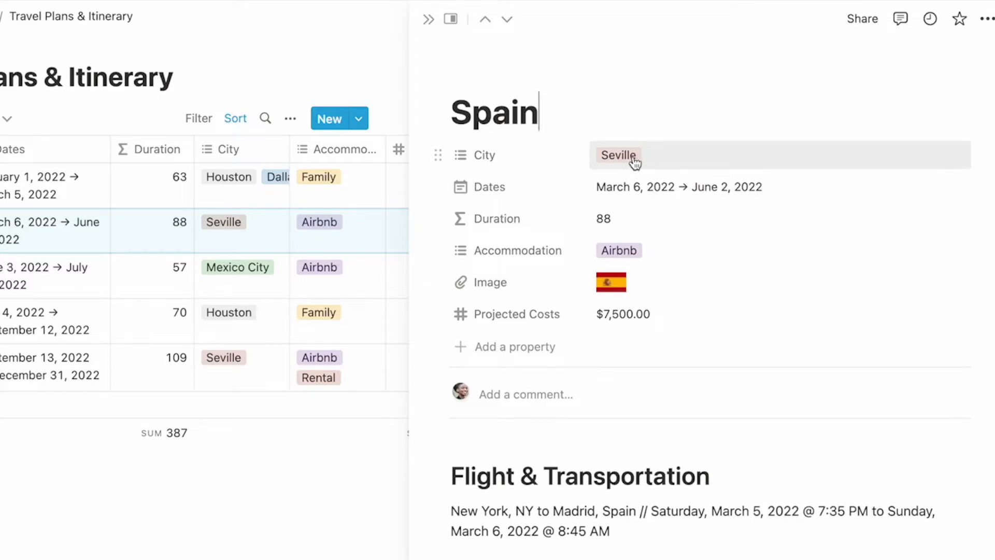
left_click(669, 165)
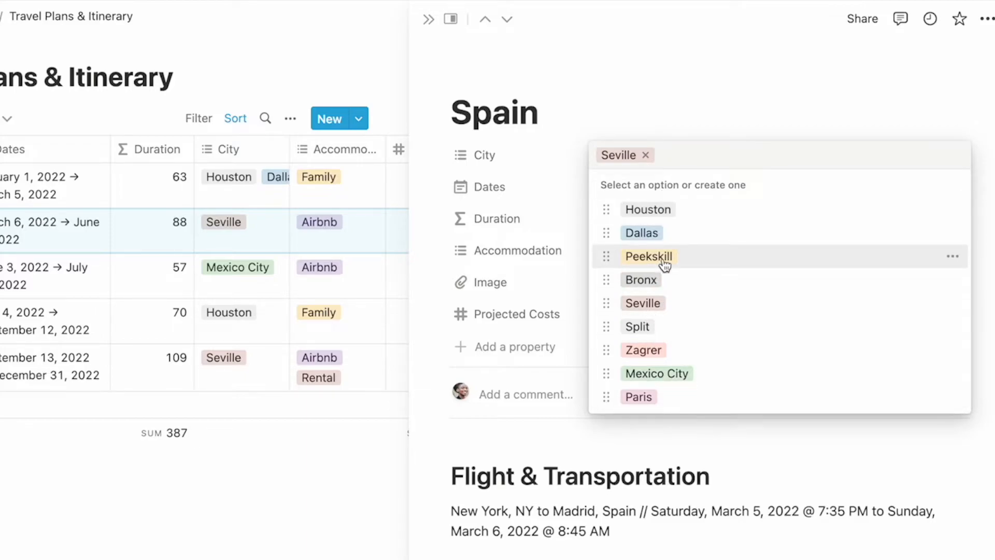
type("Madrid")
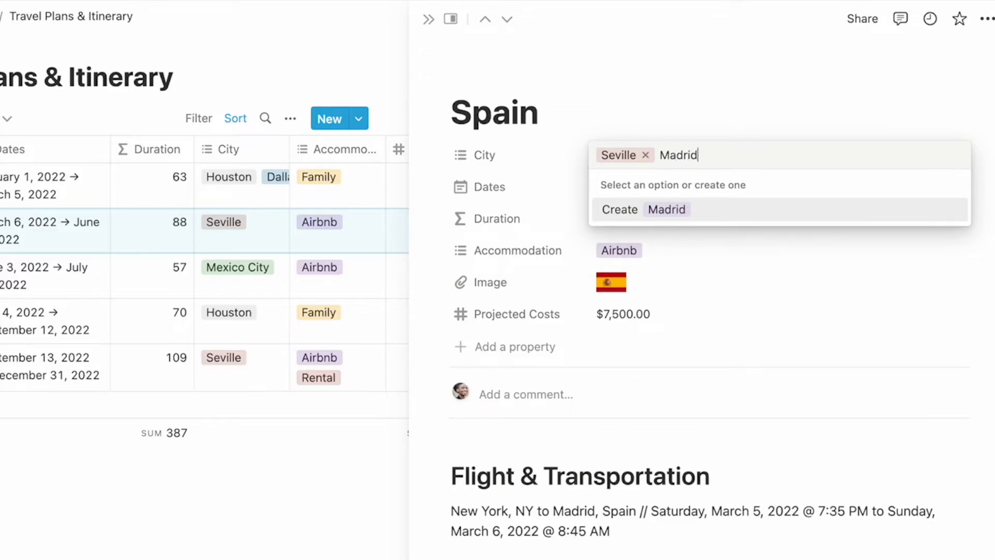
left_click(654, 211)
left_click(693, 97)
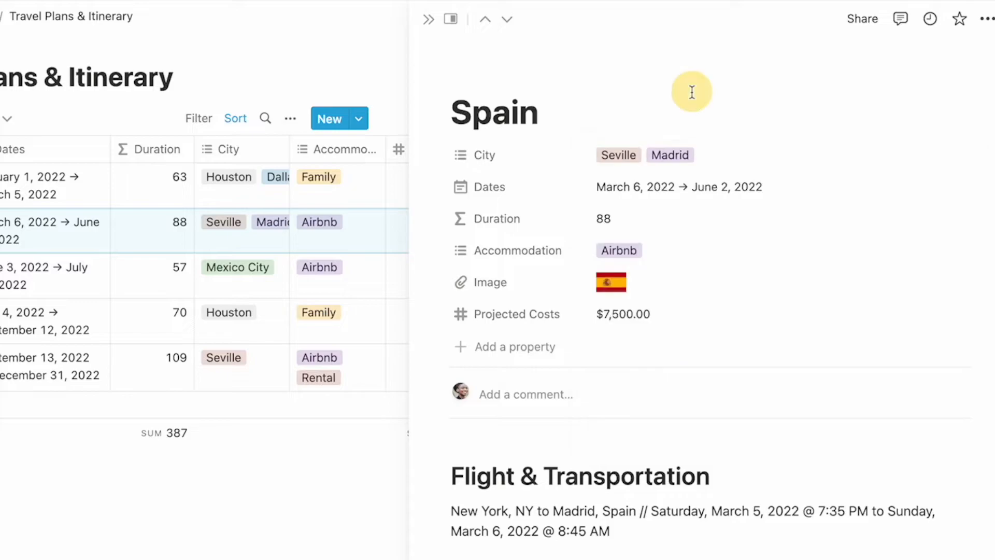
Remove Madrid from the Spain trip's City property, keeping only Seville.
left_click(662, 164)
left_click(712, 155)
left_click(676, 102)
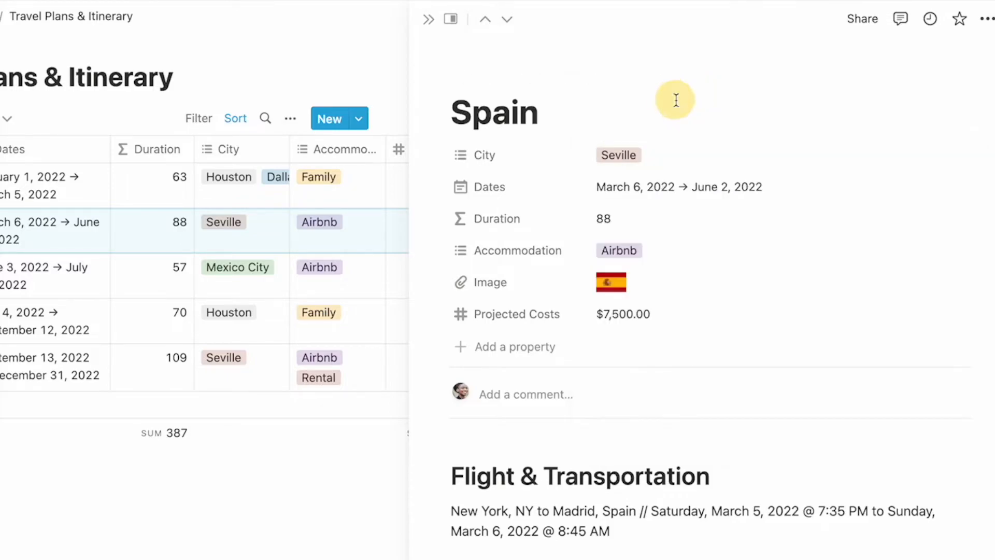
View the Spain trip's date range options, including the end date setting.
left_click(667, 193)
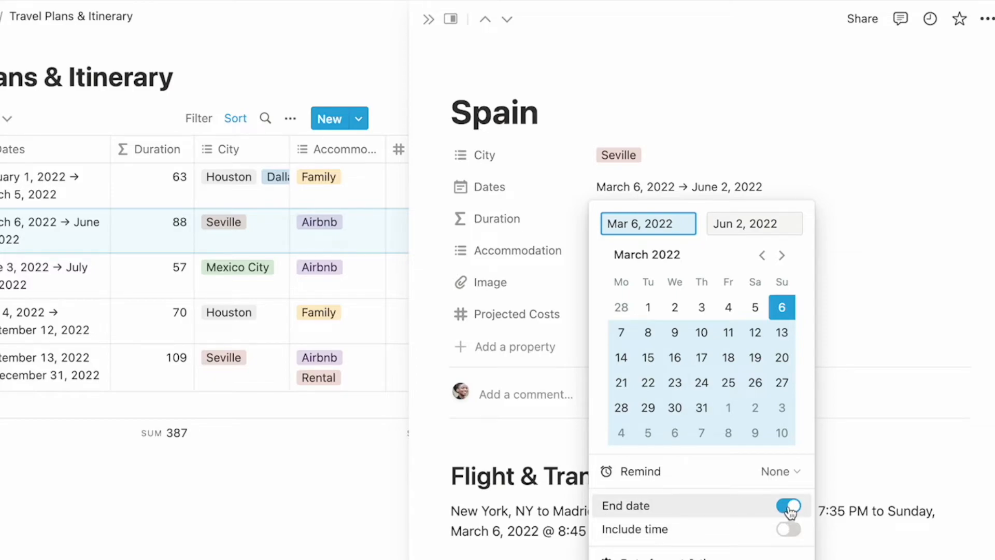
left_click(764, 127)
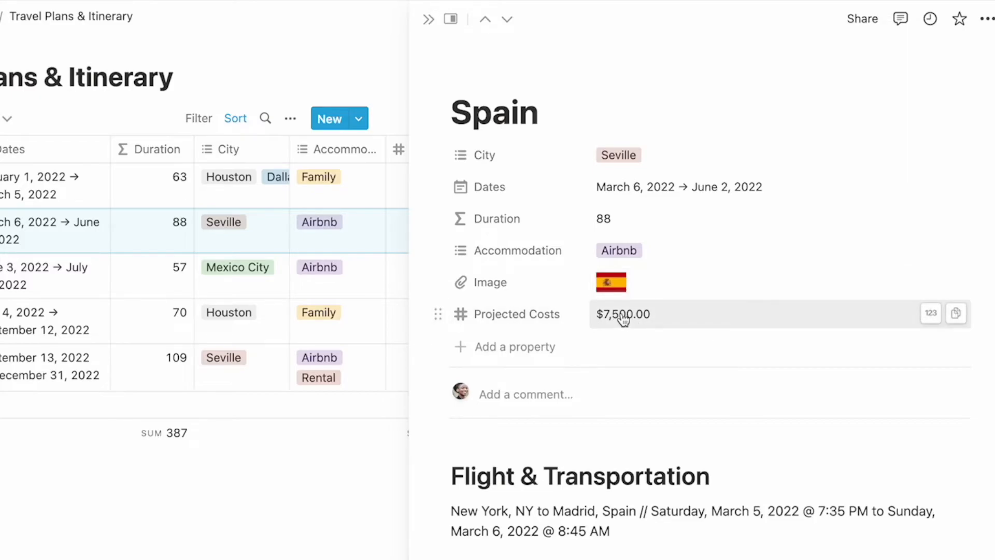
Review the Spain trip's sections from Flight & Transportation through Special Preparations, and close its page.
scroll(562, 533, "down", 3)
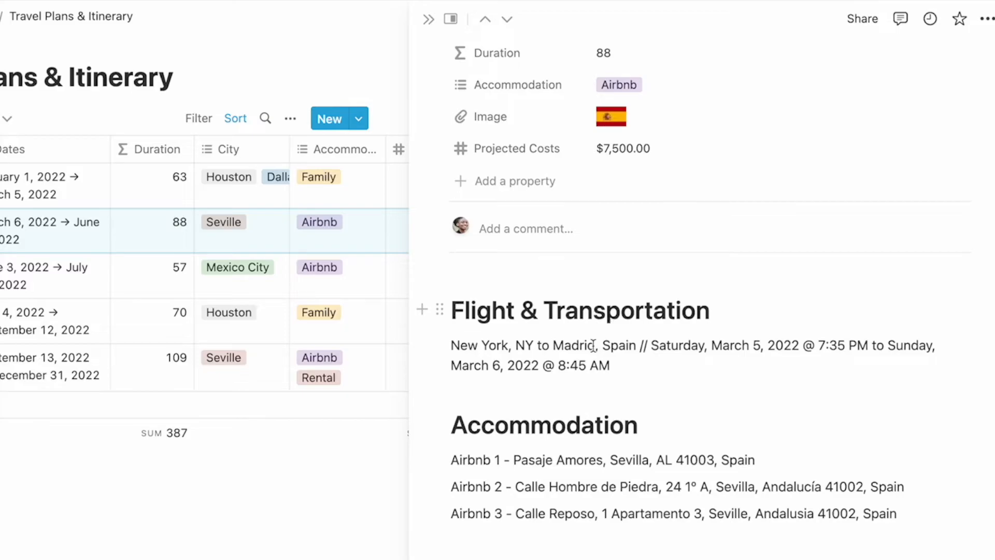
scroll(450, 422, "down", 1)
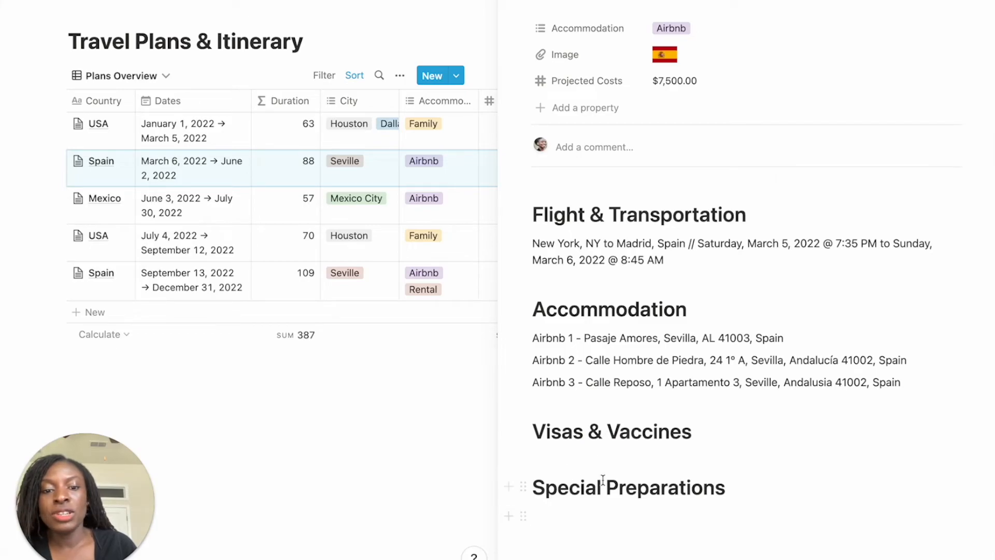
scroll(624, 456, "up", 5)
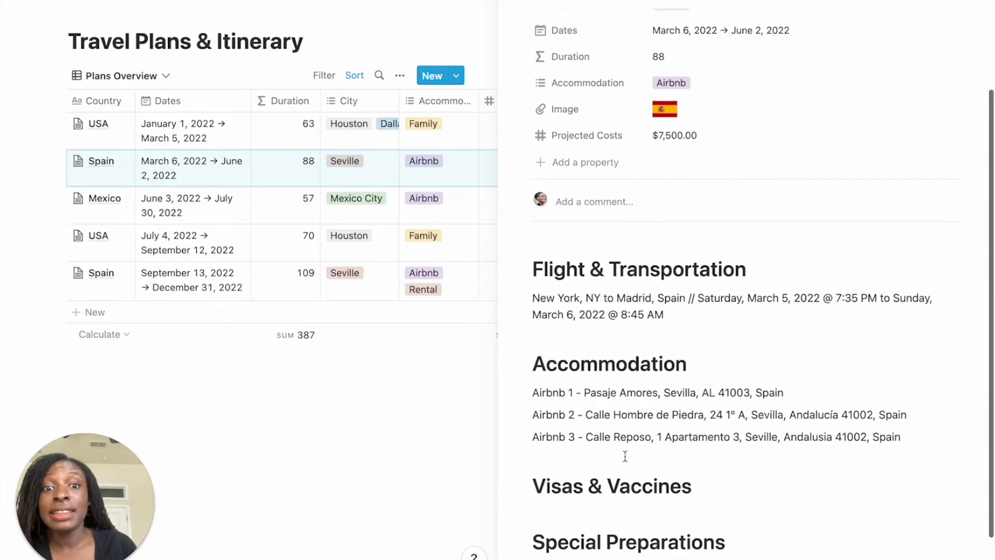
left_click(460, 450)
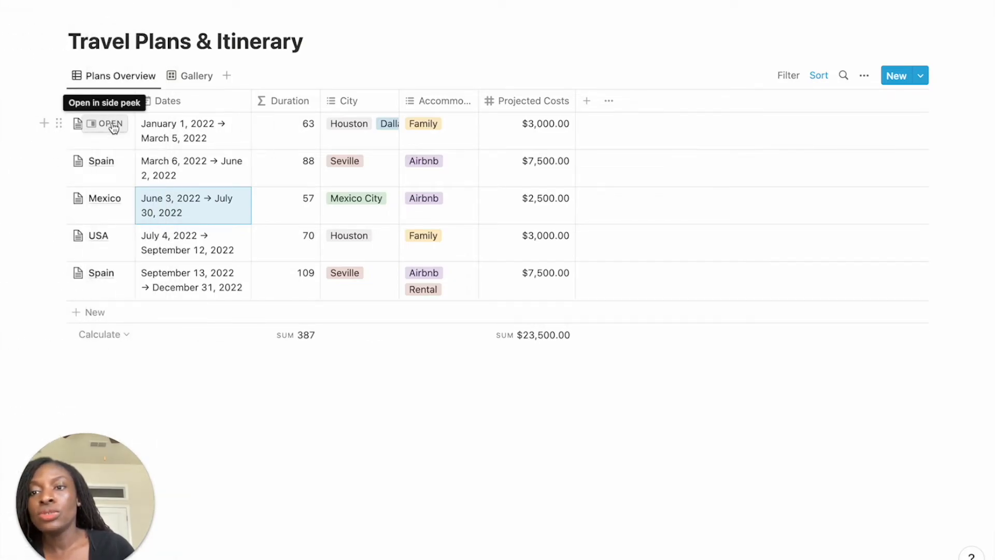
View the USA trip starting January 1, 2022, and the page of the current Houston trip from My Travel Dashboard.
left_click(111, 124)
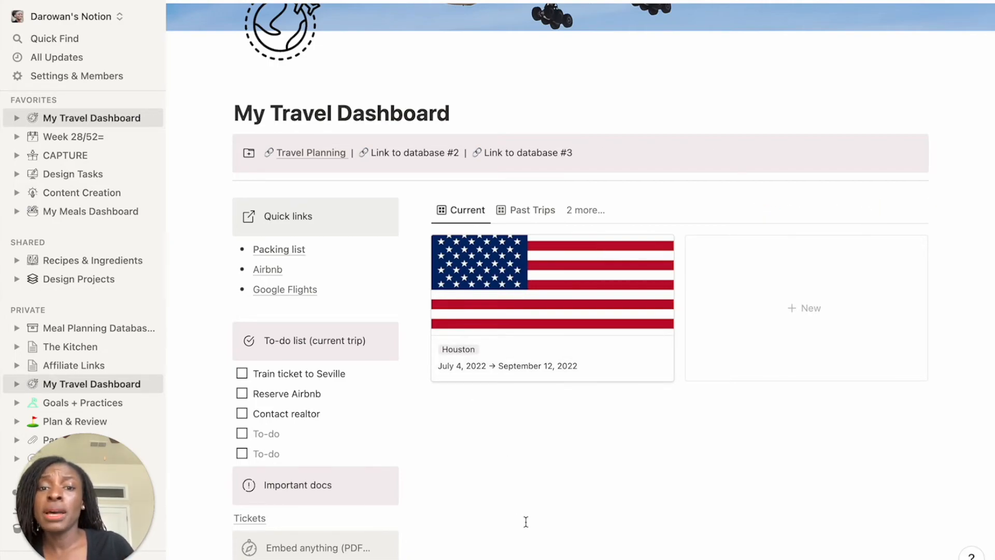
left_click(571, 318)
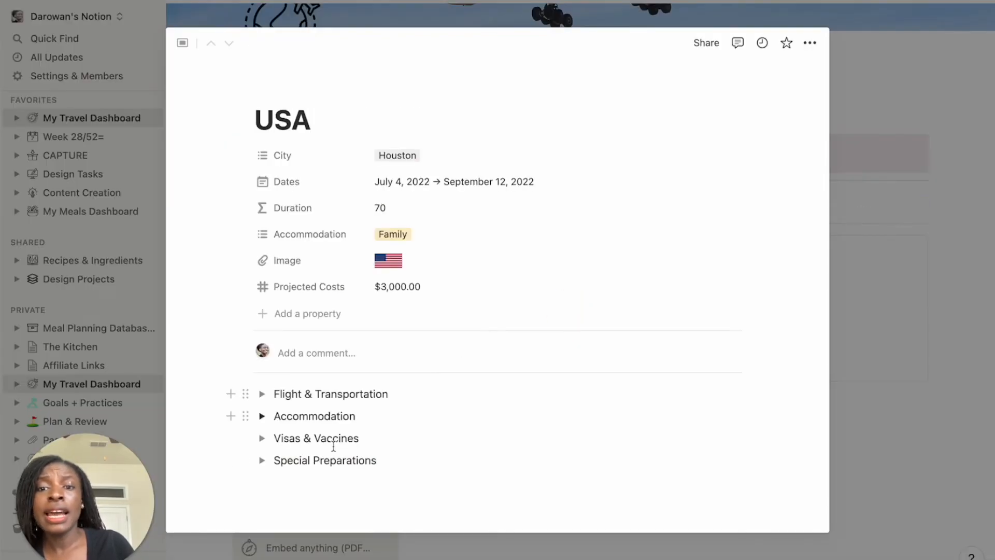
left_click(855, 421)
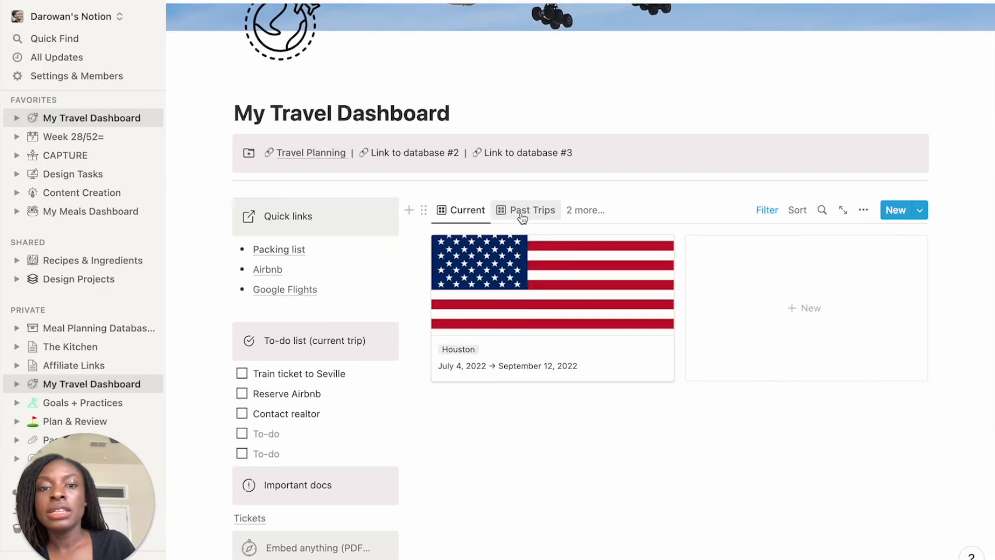
Look over the Past Trips view and the Current trip gallery on My Travel Dashboard.
left_click(522, 212)
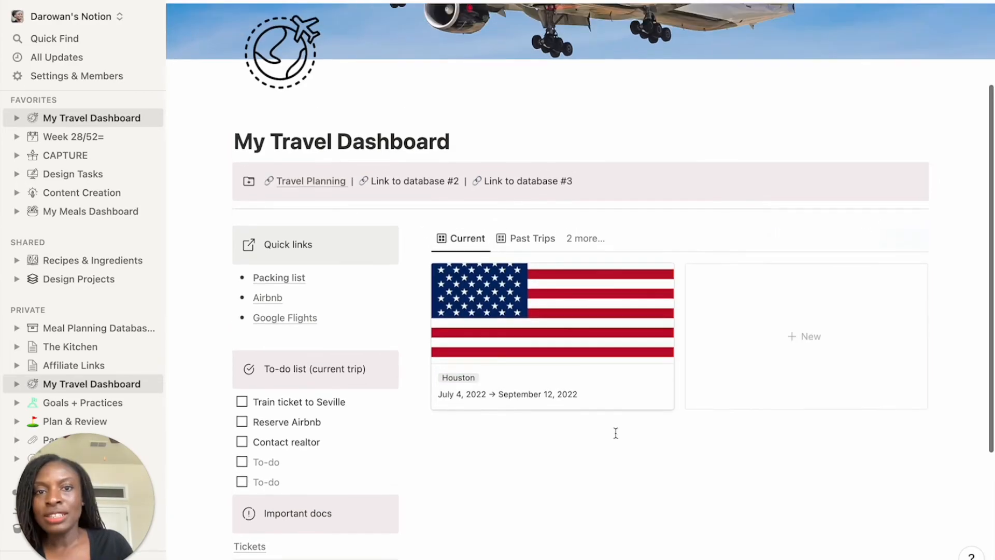
scroll(615, 433, "up", 3)
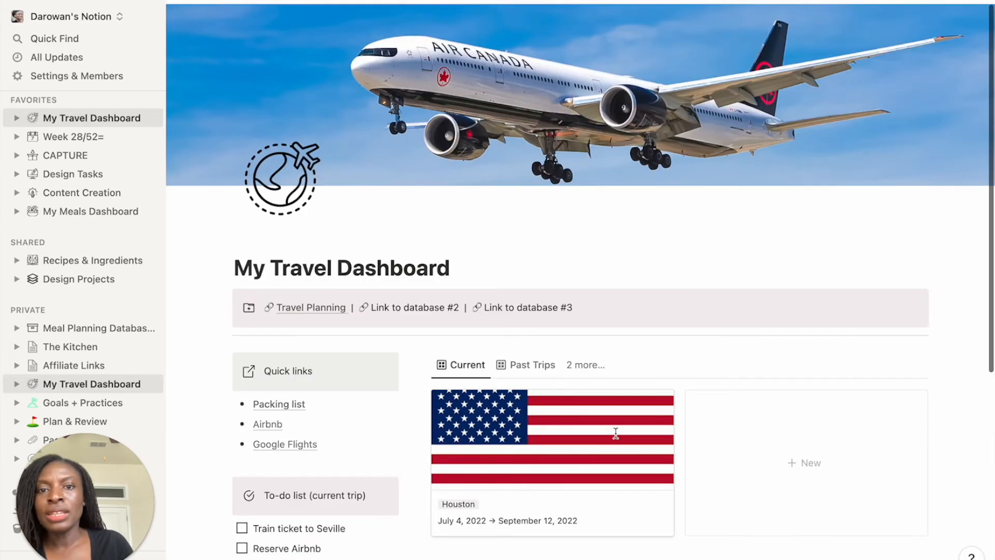
scroll(615, 433, "down", 2)
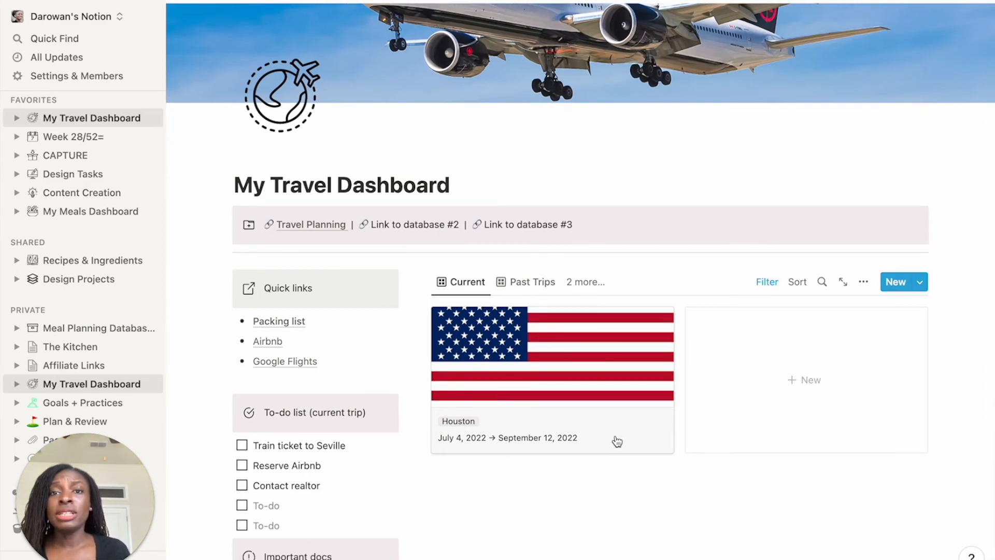